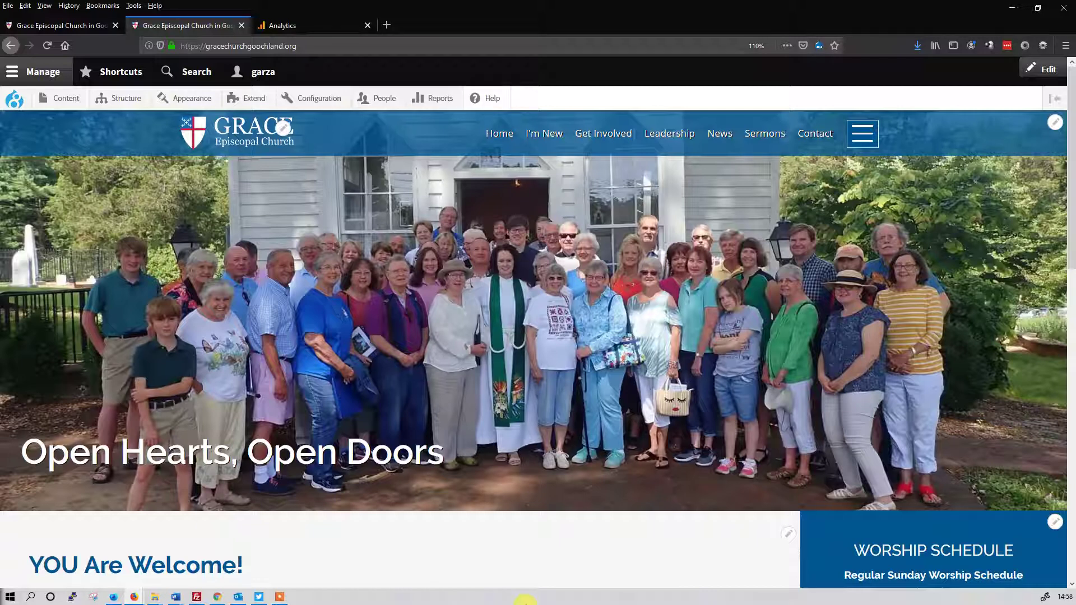
Open the General Calendar from the News menu to show September 2019's colour-coded events.
{"action": "mouse_move", "coordinate": [709, 124]}
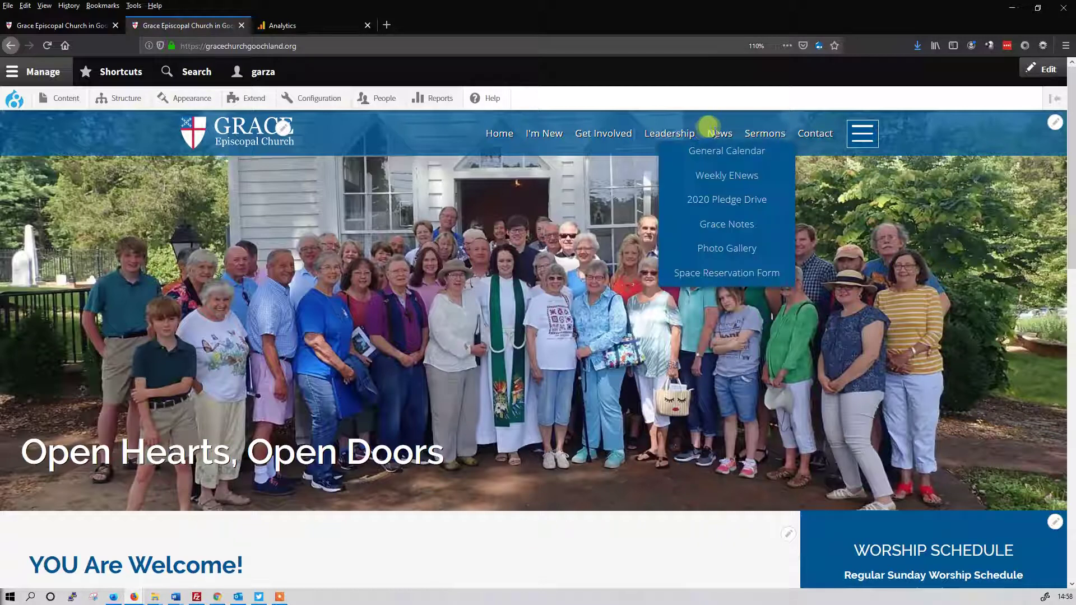
{"action": "left_click", "coordinate": [713, 156]}
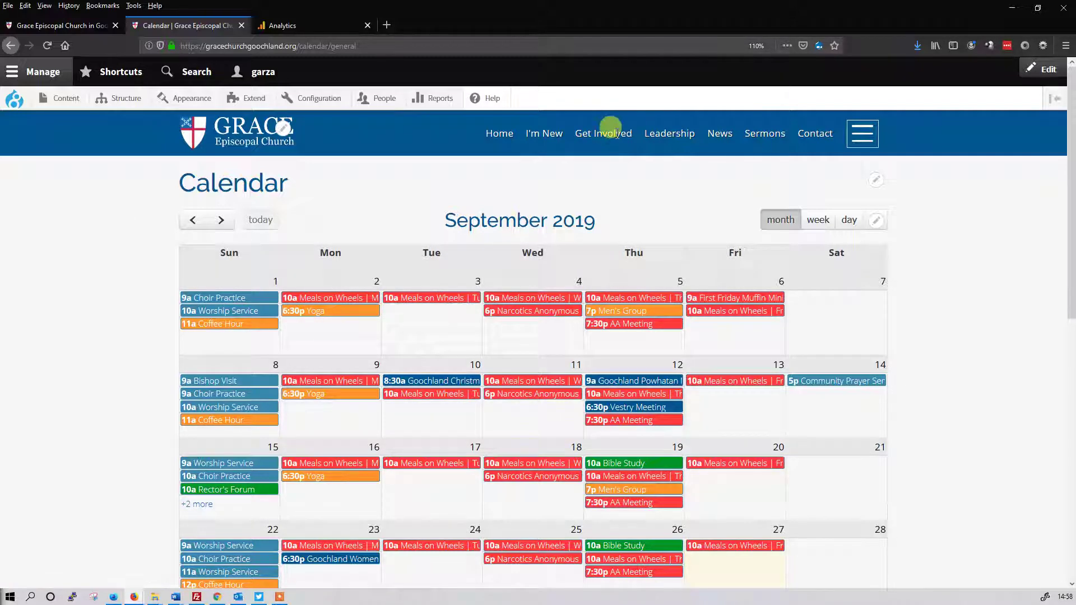
{"action": "mouse_move", "coordinate": [610, 132]}
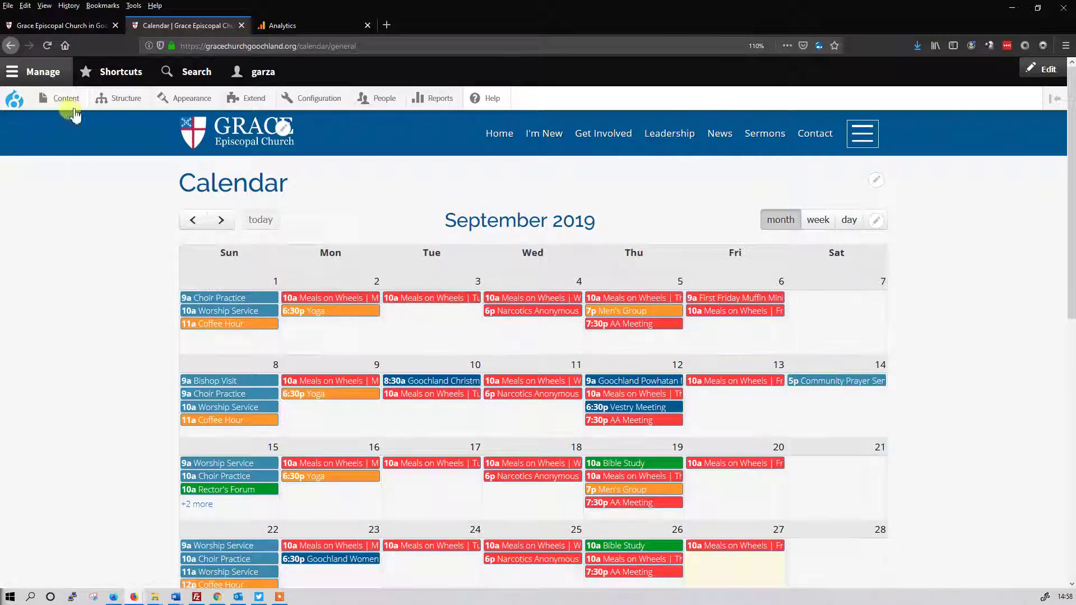
Open the Event content type's Manage fields page listing Date, Event category and Location.
{"action": "mouse_move", "coordinate": [124, 111]}
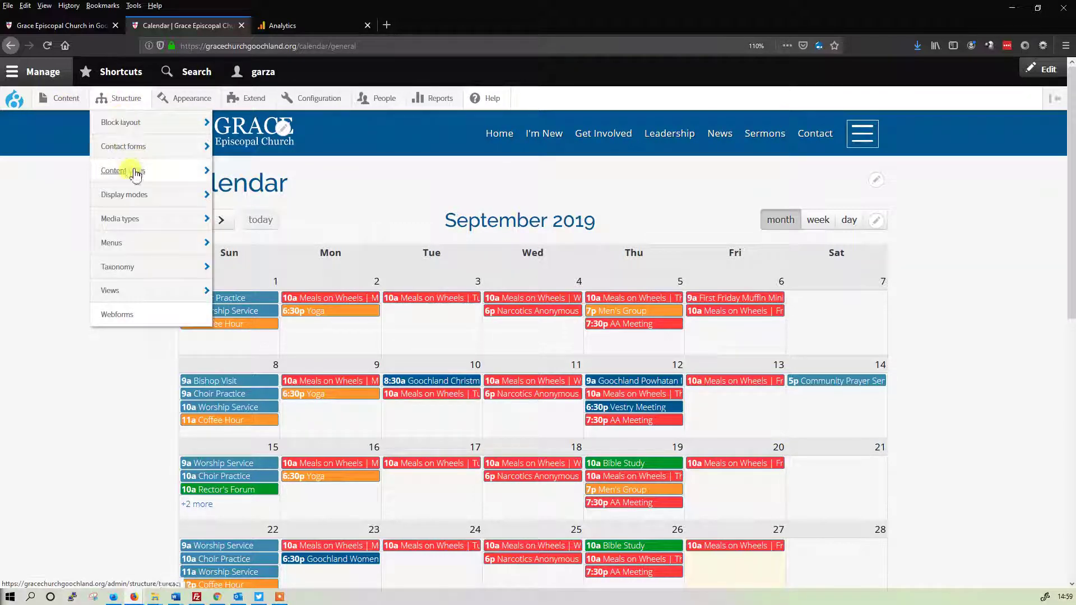
{"action": "mouse_move", "coordinate": [135, 177]}
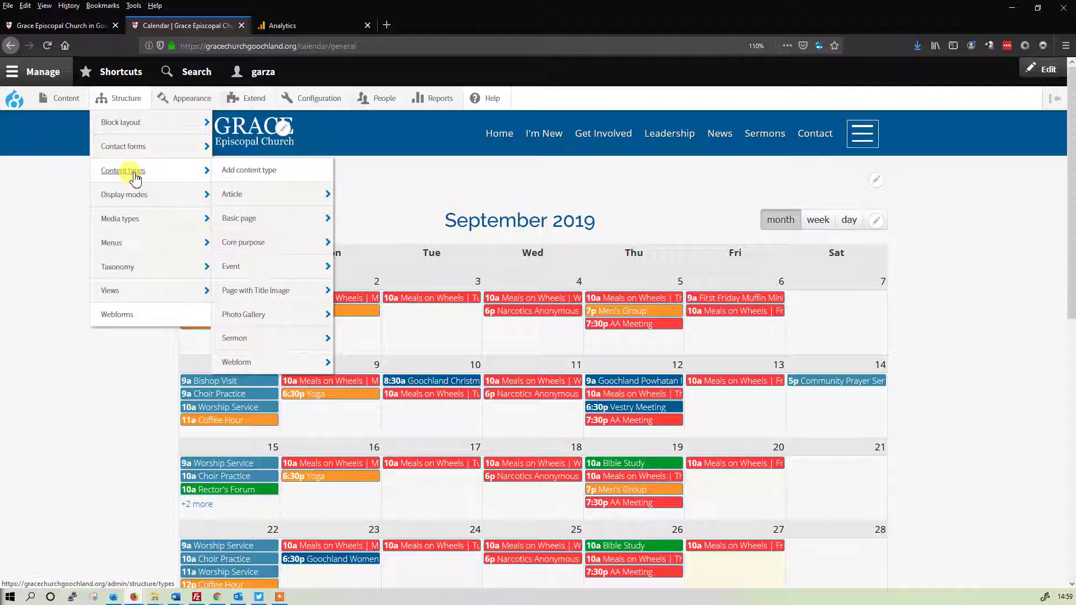
{"action": "left_click", "coordinate": [240, 273]}
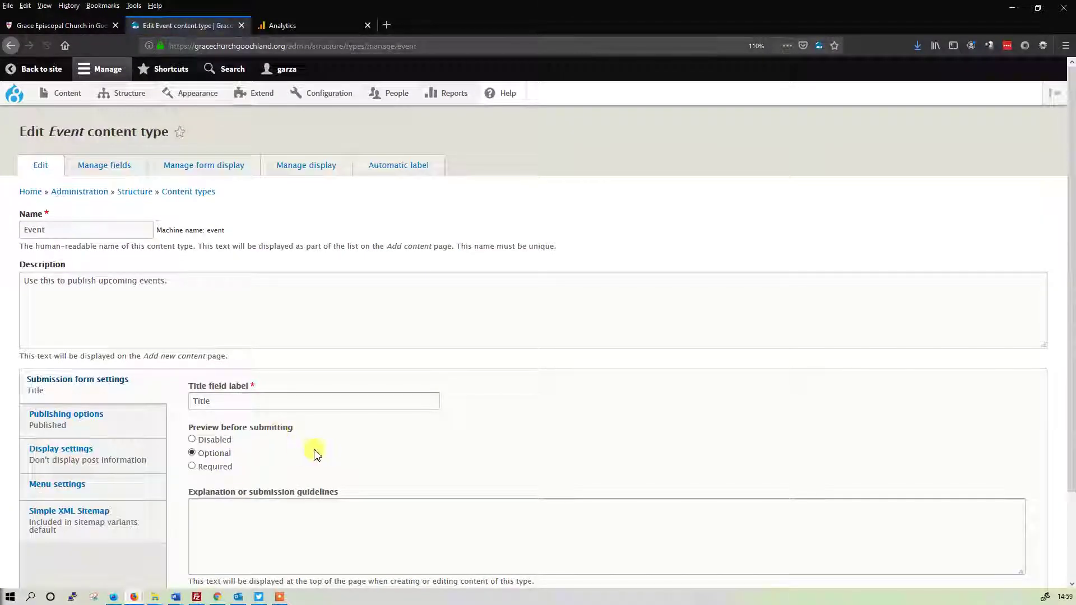
{"action": "scroll", "coordinate": [275, 317], "scroll_direction": "down", "scroll_amount": 2}
{"action": "scroll", "coordinate": [274, 316], "scroll_direction": "up", "scroll_amount": 2}
{"action": "left_click", "coordinate": [105, 165]}
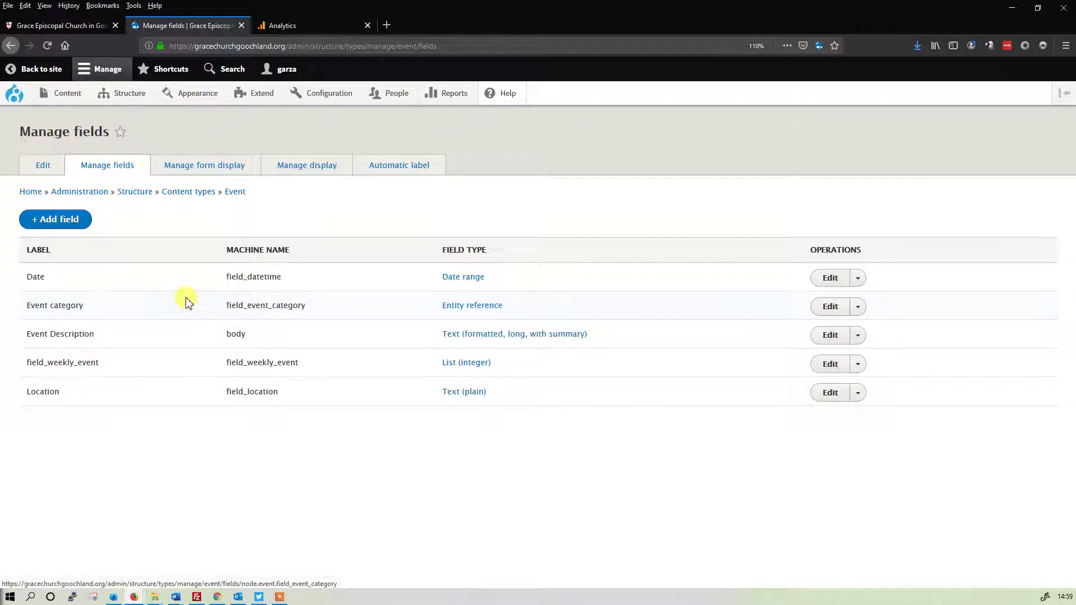
{"action": "mouse_move", "coordinate": [125, 101]}
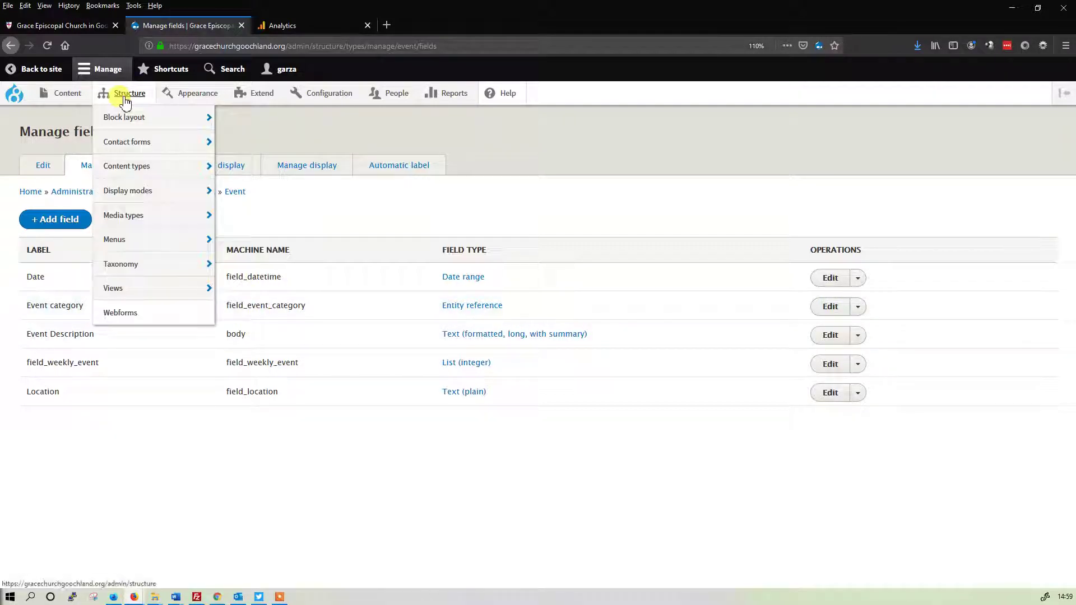
{"action": "mouse_move", "coordinate": [134, 269]}
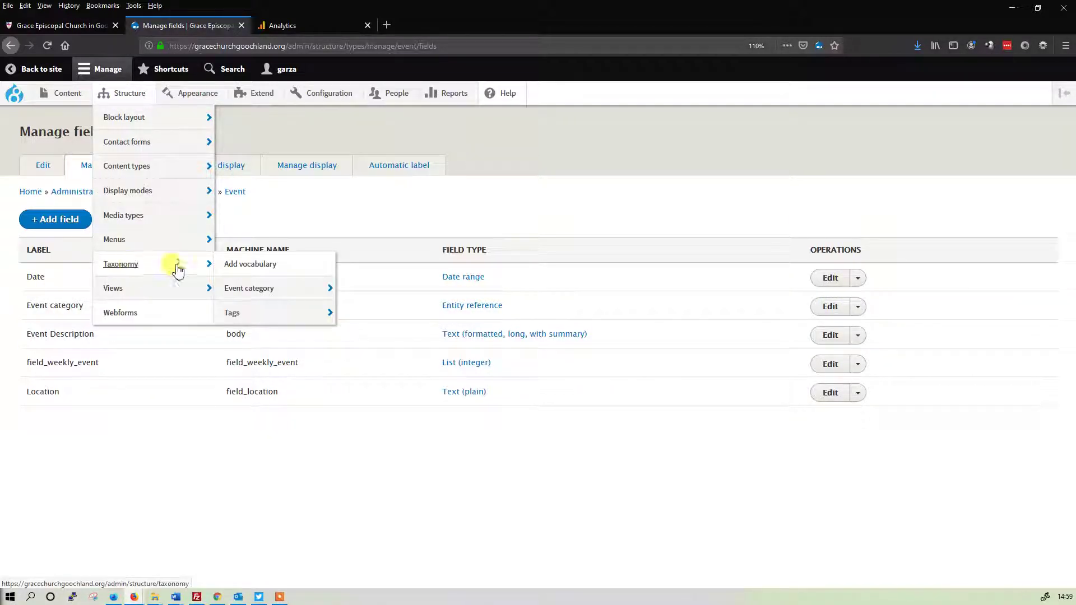
Add and save an Event category term 'Community' described as events by the local Goochland community.
{"action": "left_click", "coordinate": [259, 292]}
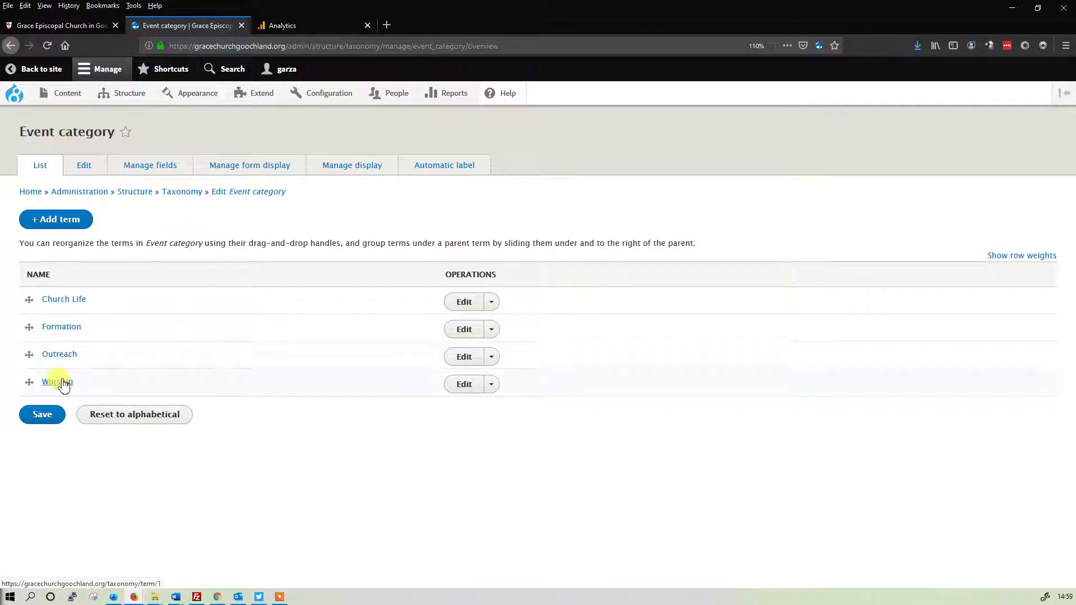
{"action": "left_click", "coordinate": [59, 220]}
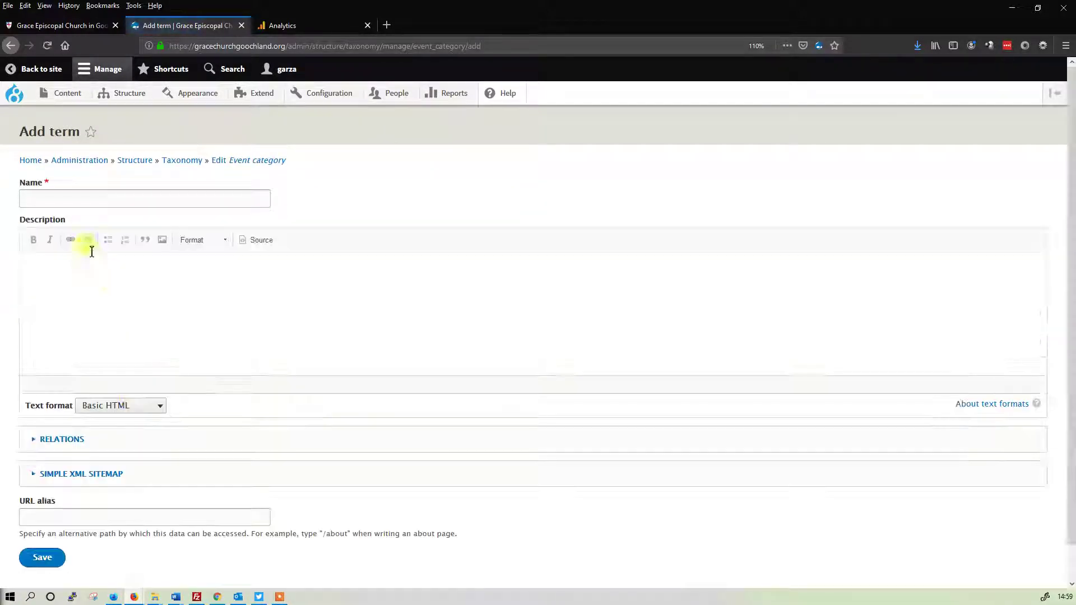
{"action": "left_click", "coordinate": [61, 199]}
{"action": "type", "text": "Community"}
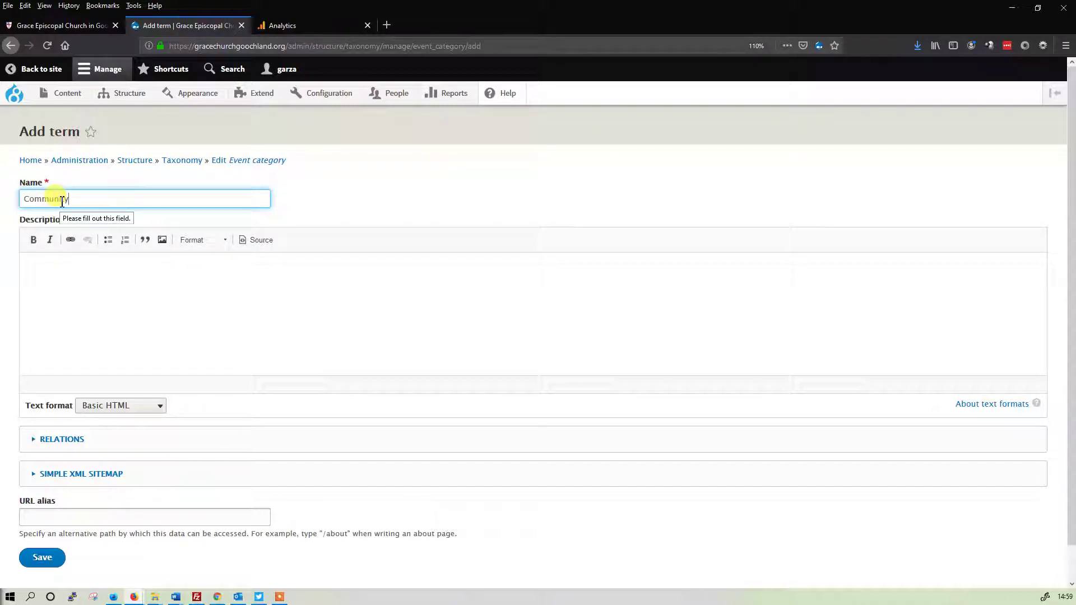
{"action": "left_click", "coordinate": [66, 313]}
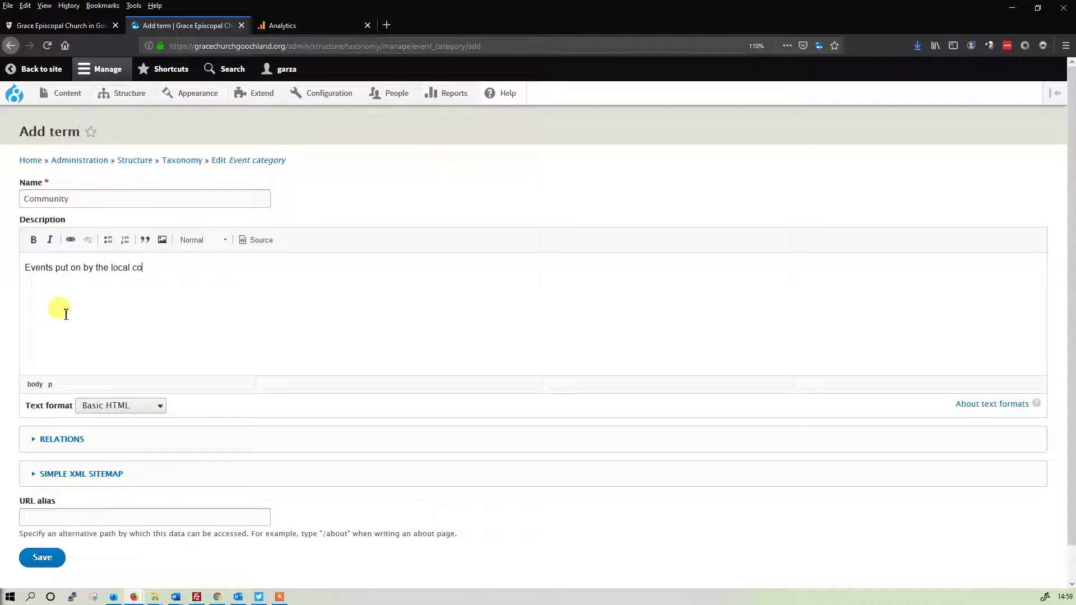
{"action": "type", "text": "local Goochland community and not necessarily affiliated with Grace."}
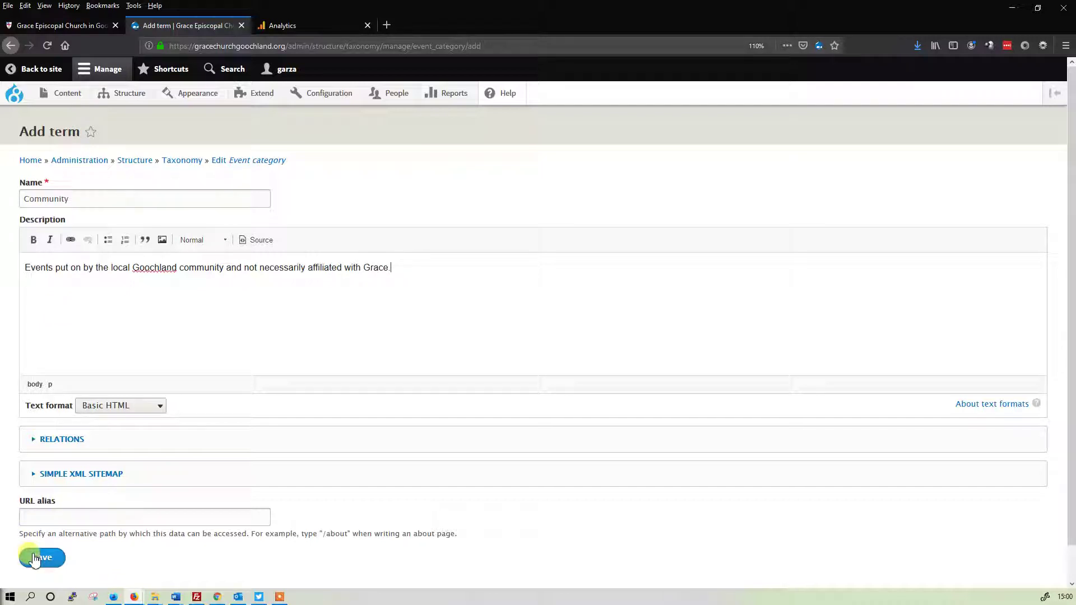
{"action": "left_click", "coordinate": [34, 558]}
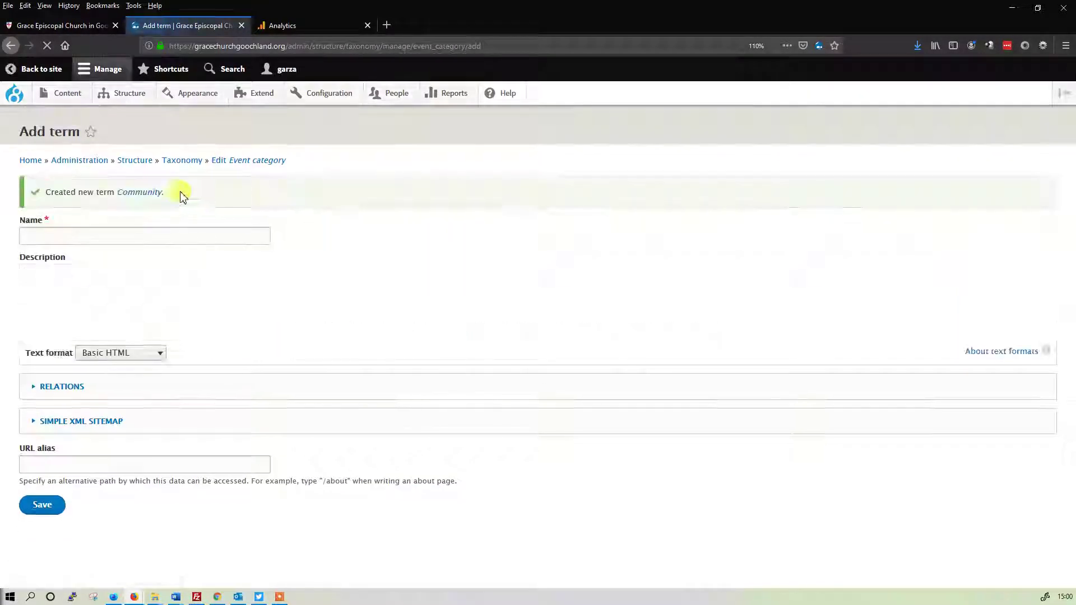
Enter 'Committees' as the next term's name, checking its spelling with a web search.
{"action": "left_click", "coordinate": [141, 240]}
{"action": "type", "text": "Committees"}
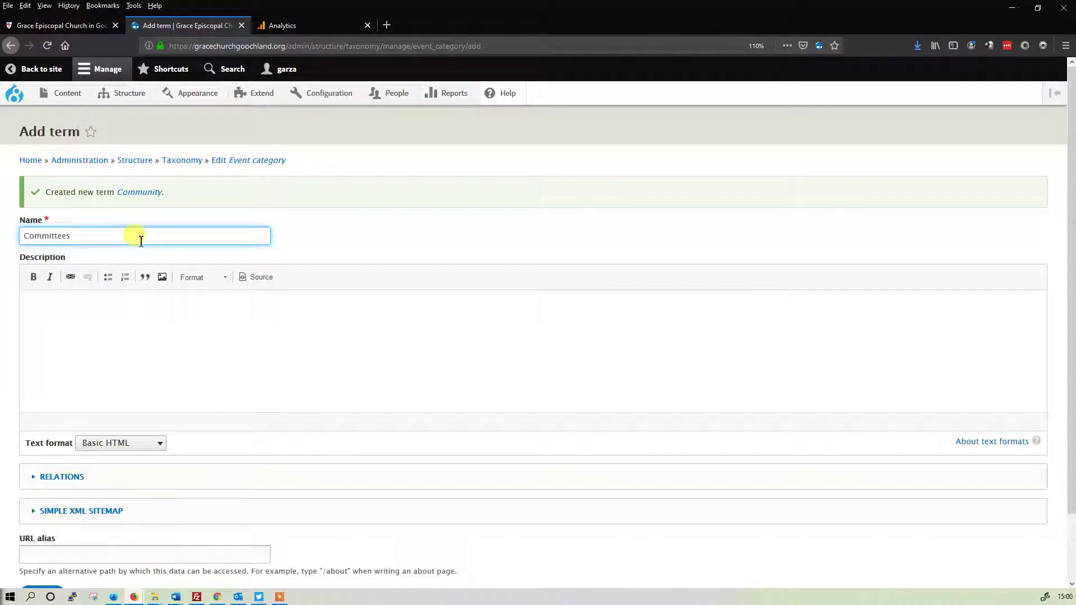
{"action": "key", "text": "ctrl+a"}
{"action": "key", "text": "ctrl+c"}
{"action": "left_click", "coordinate": [387, 25]}
{"action": "key", "text": "ctrl+v"}
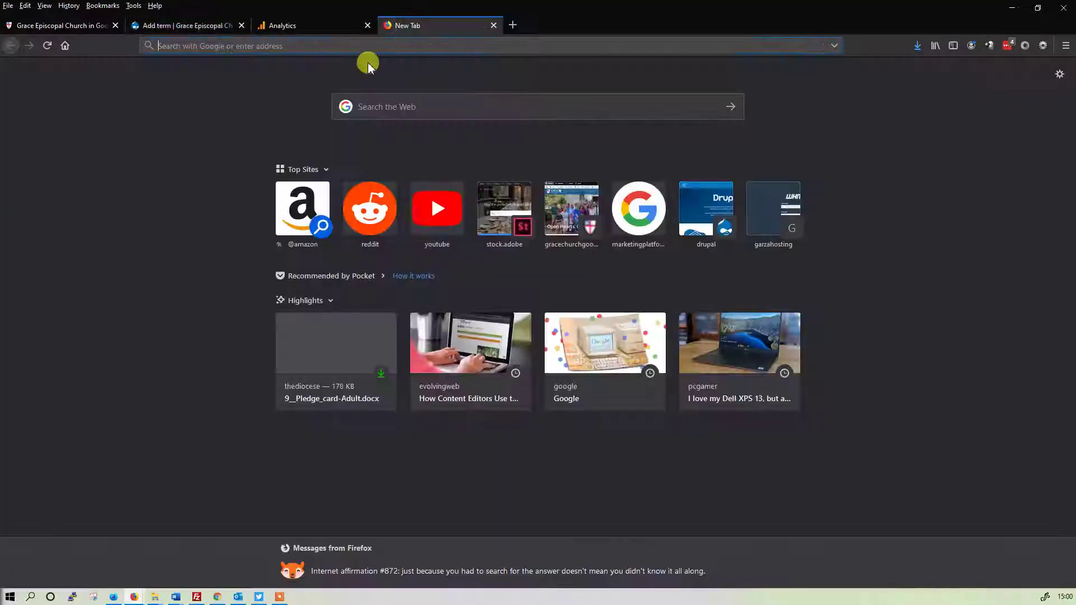
{"action": "key", "text": "Return"}
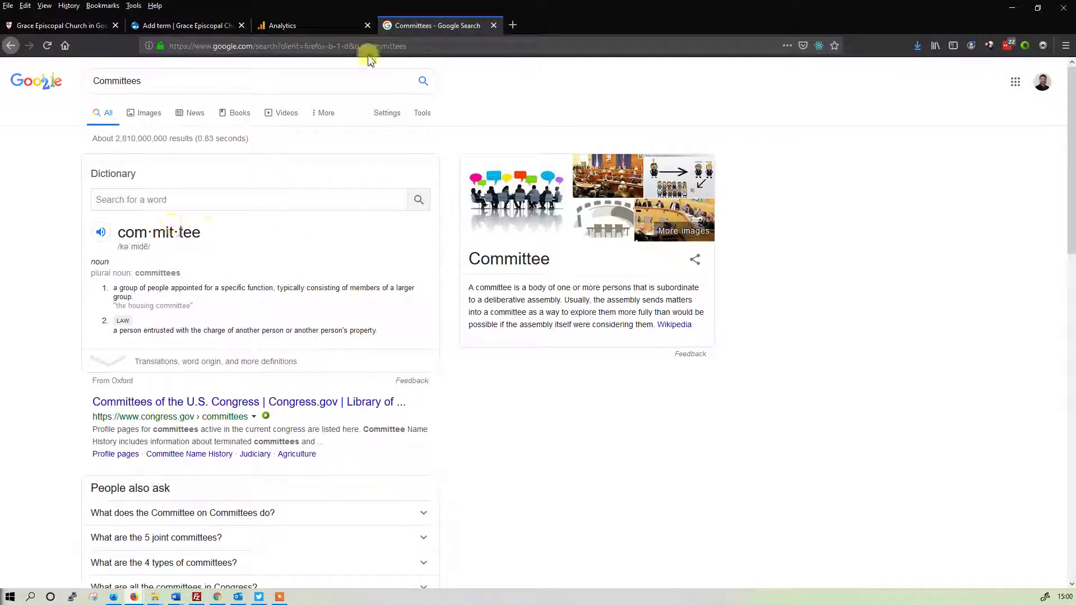
{"action": "left_click", "coordinate": [179, 26]}
{"action": "left_click", "coordinate": [115, 324]}
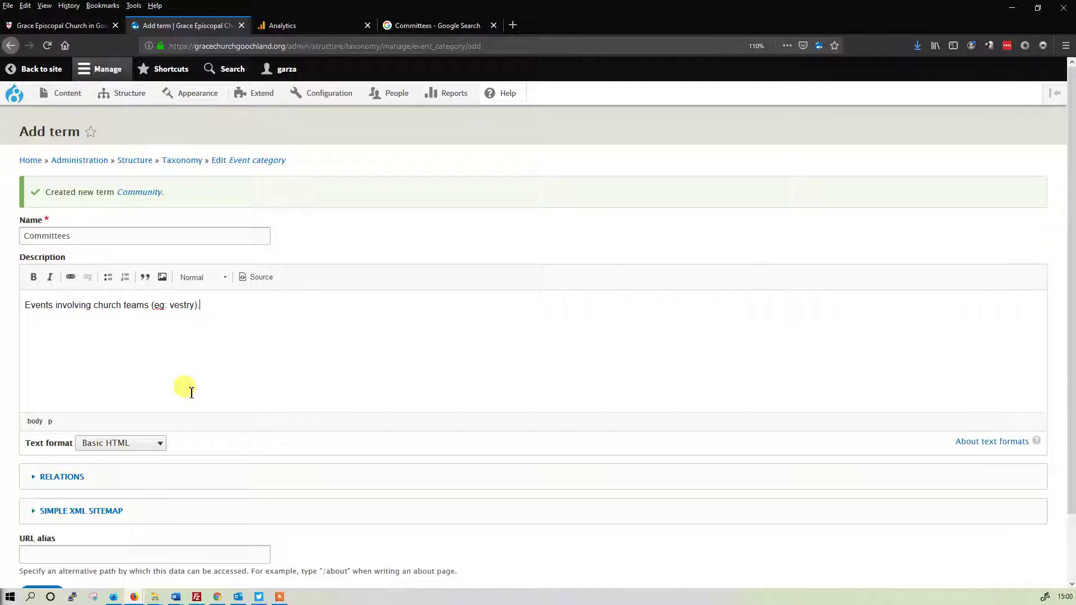
Save the Committees term with description 'Events involving church teams (eg: vestry).'.
{"action": "scroll", "coordinate": [185, 387], "scroll_direction": "down", "scroll_amount": 2}
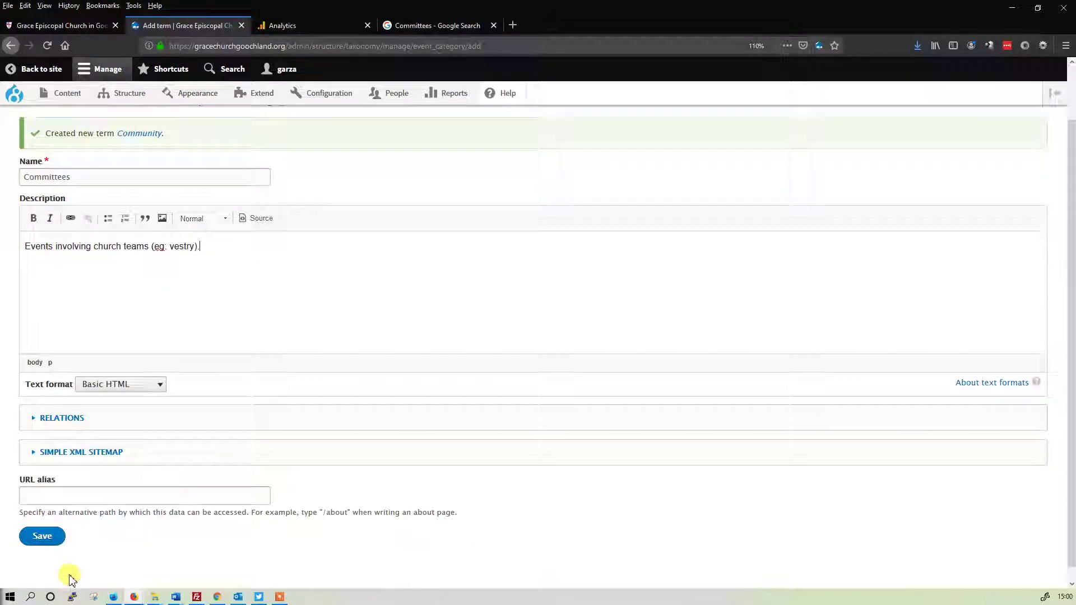
{"action": "left_click", "coordinate": [39, 526]}
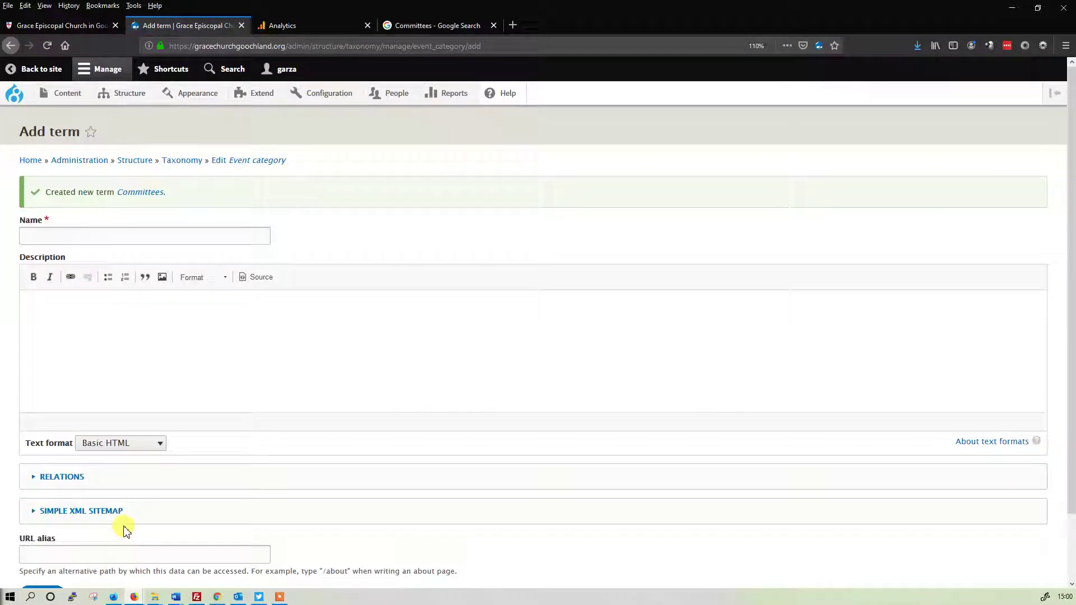
Go from the taxonomy overview to the Event category term list.
{"action": "left_click", "coordinate": [177, 162]}
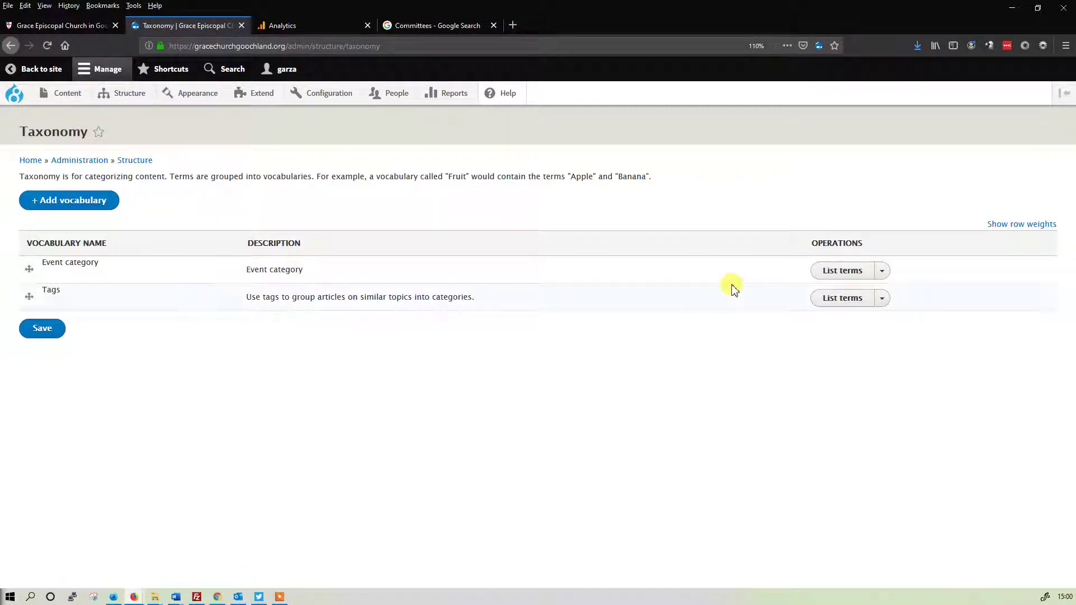
{"action": "left_click", "coordinate": [826, 275]}
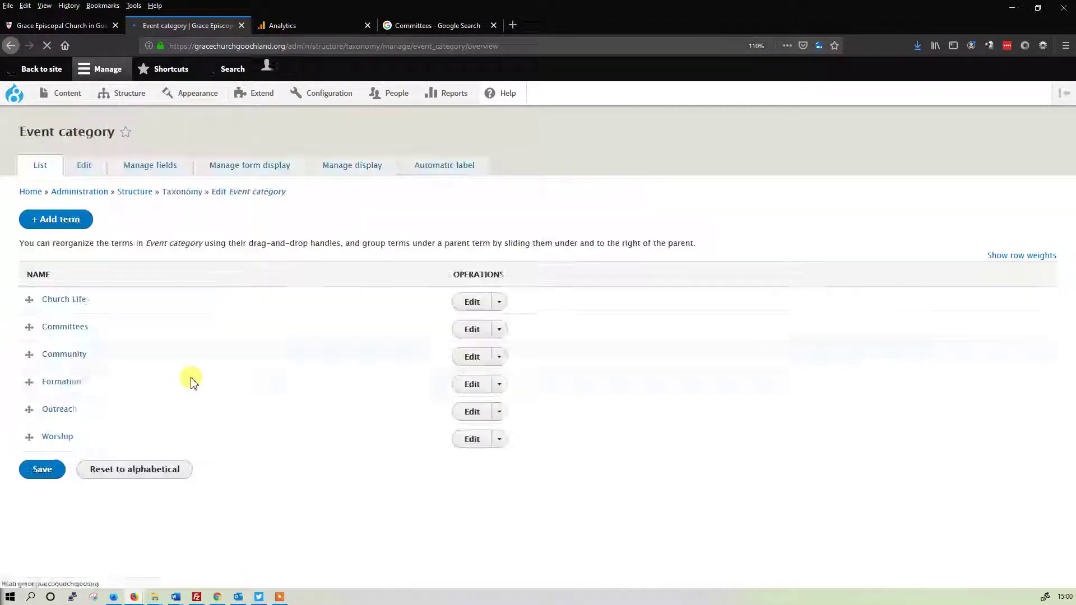
{"action": "left_click", "coordinate": [59, 26]}
{"action": "left_click", "coordinate": [161, 26]}
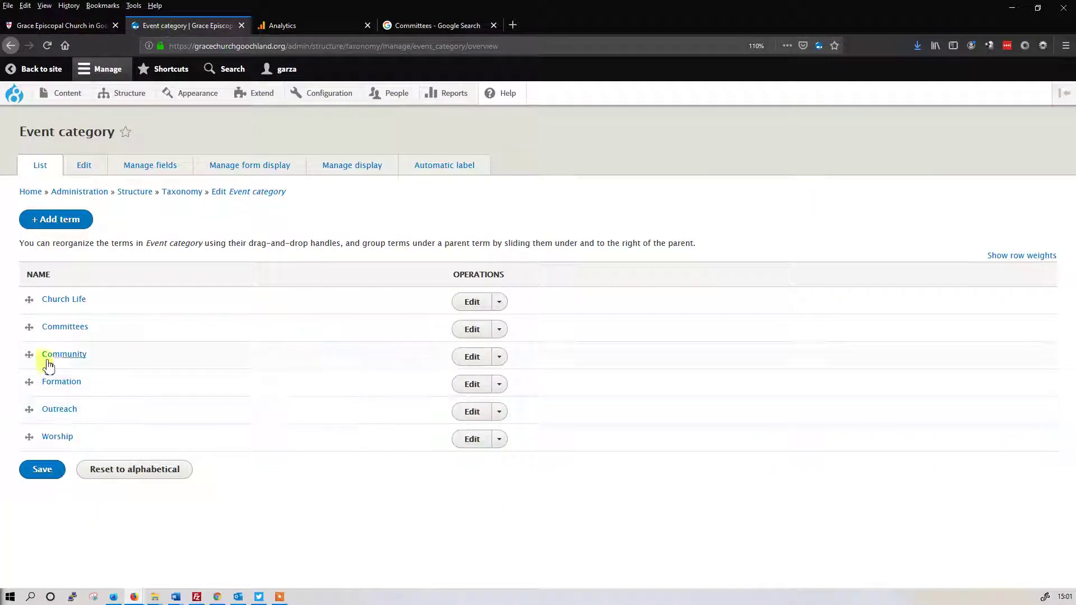
Open the Committees term for editing and save it again.
{"action": "left_click", "coordinate": [472, 330]}
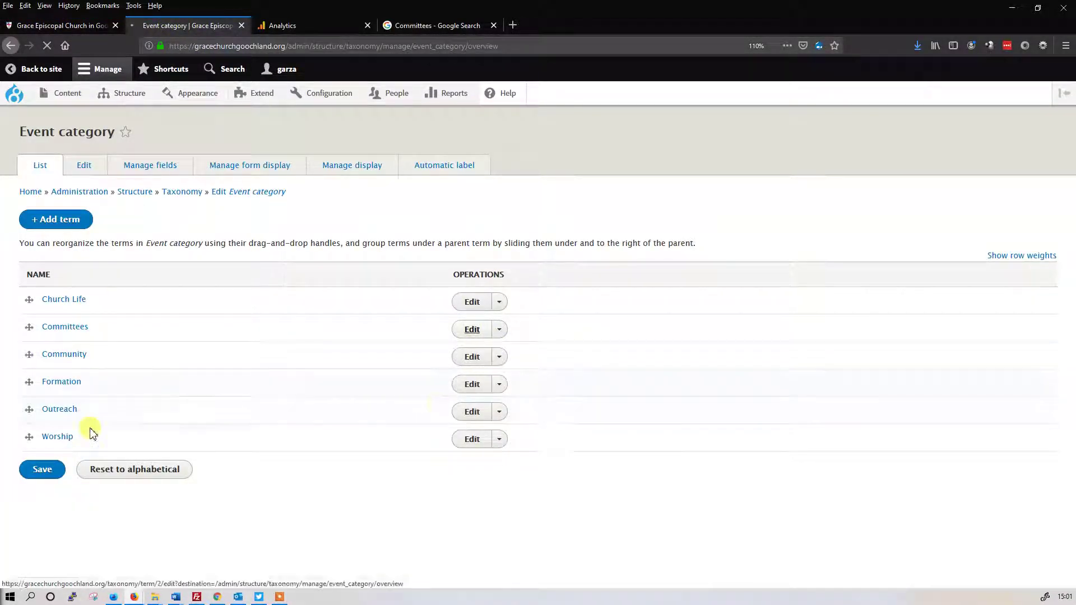
{"action": "left_click_drag", "start_coordinate": [81, 231], "coordinate": [62, 229]}
{"action": "scroll", "coordinate": [163, 505], "scroll_direction": "down", "scroll_amount": 2}
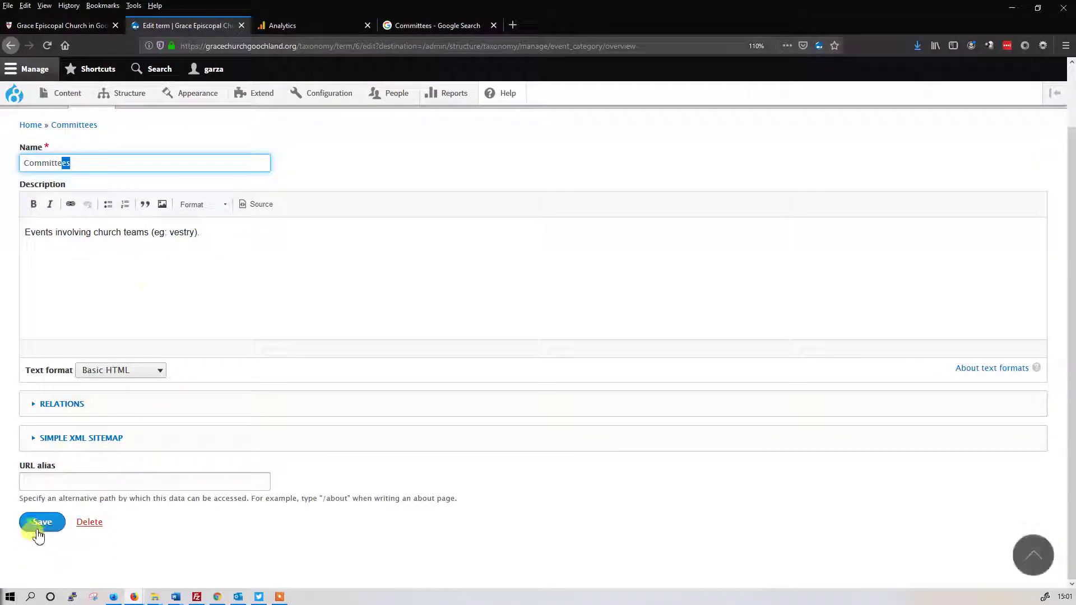
{"action": "left_click", "coordinate": [37, 530]}
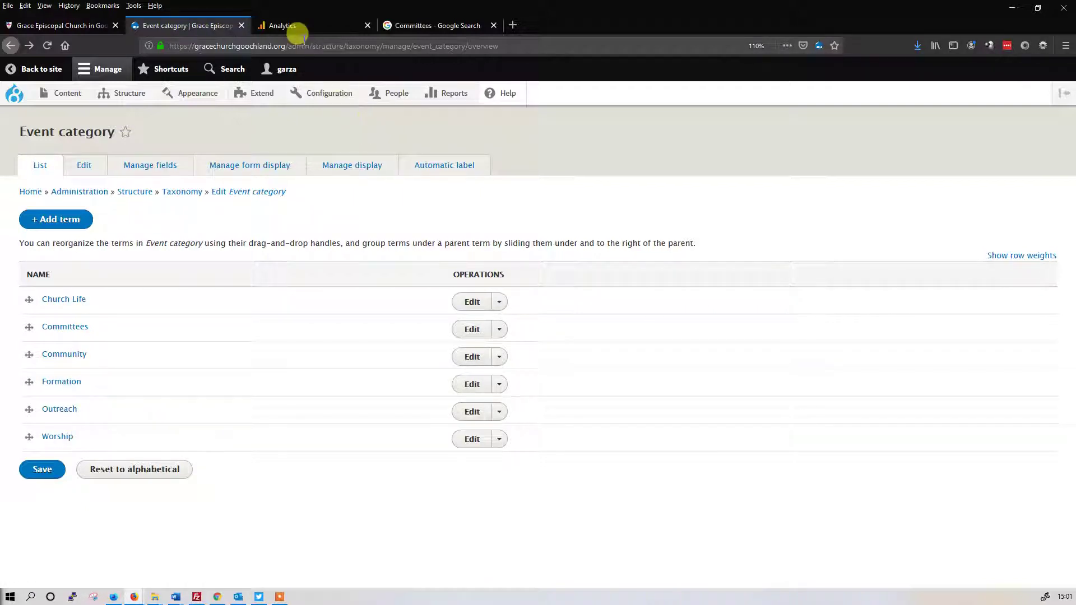
Open the Narcotics Anonymous event's edit form from the General Calendar.
{"action": "left_click", "coordinate": [36, 25]}
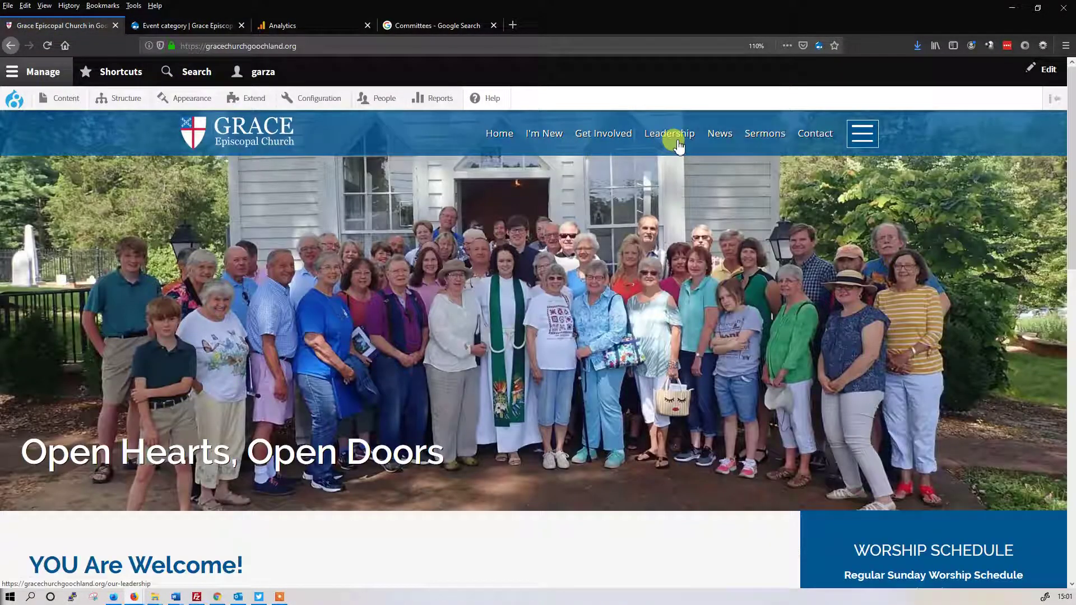
{"action": "mouse_move", "coordinate": [715, 125]}
{"action": "left_click", "coordinate": [726, 150]}
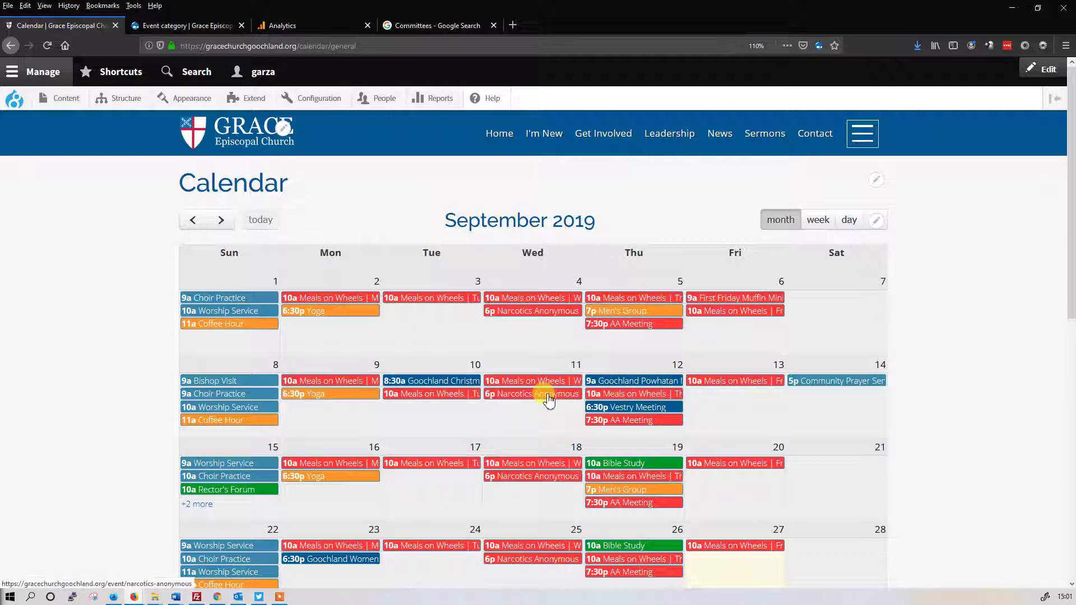
{"action": "left_click", "coordinate": [548, 398]}
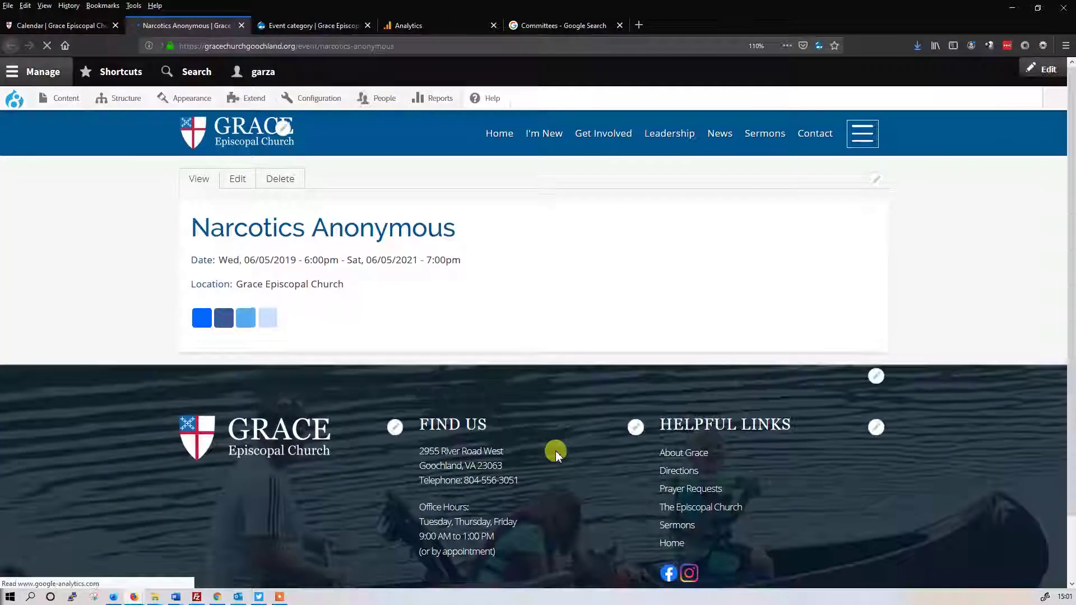
{"action": "left_click", "coordinate": [238, 179]}
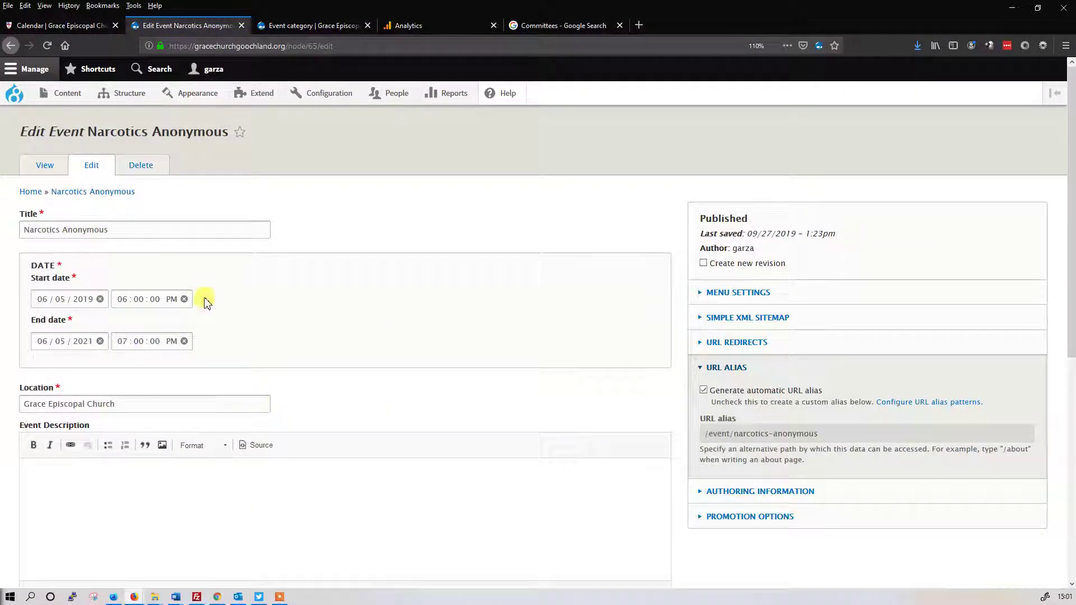
Change the event's category from Outreach to Community and save it.
{"action": "scroll", "coordinate": [205, 301], "scroll_direction": "down", "scroll_amount": 6}
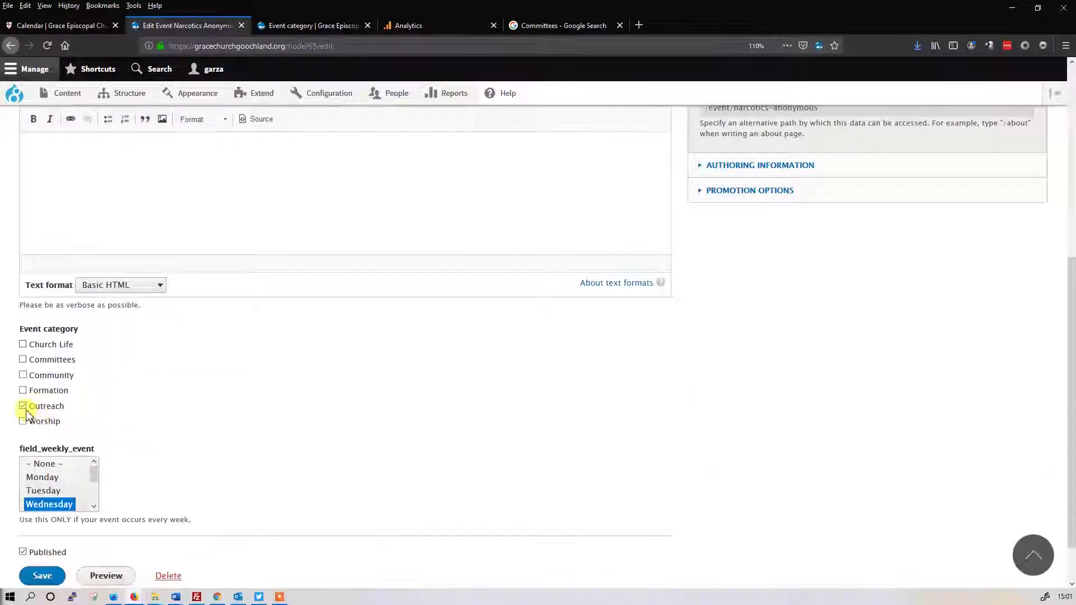
{"action": "left_click", "coordinate": [22, 372]}
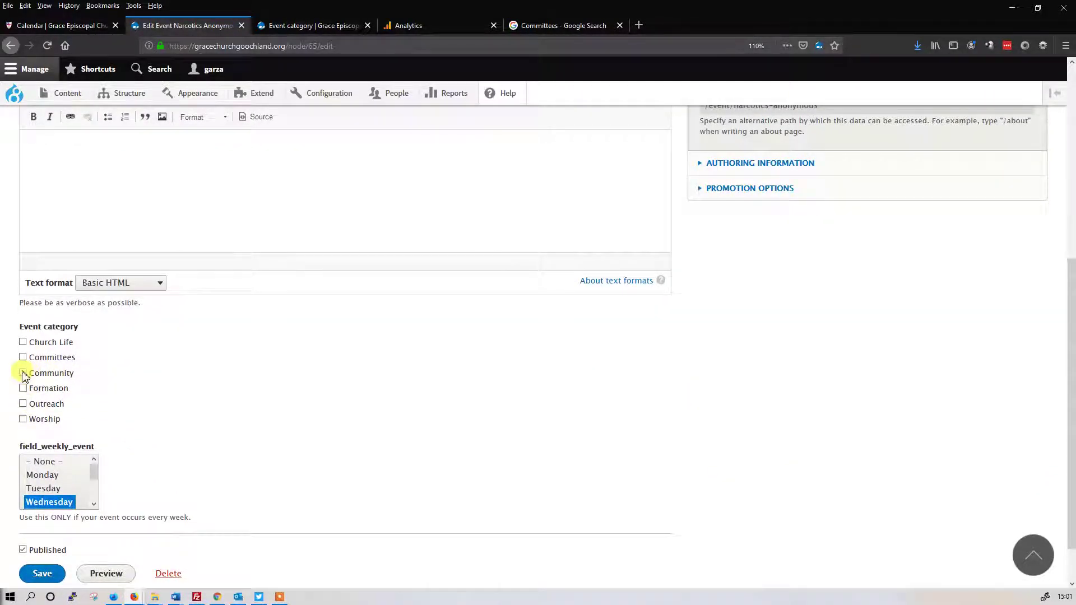
{"action": "left_click", "coordinate": [51, 359]}
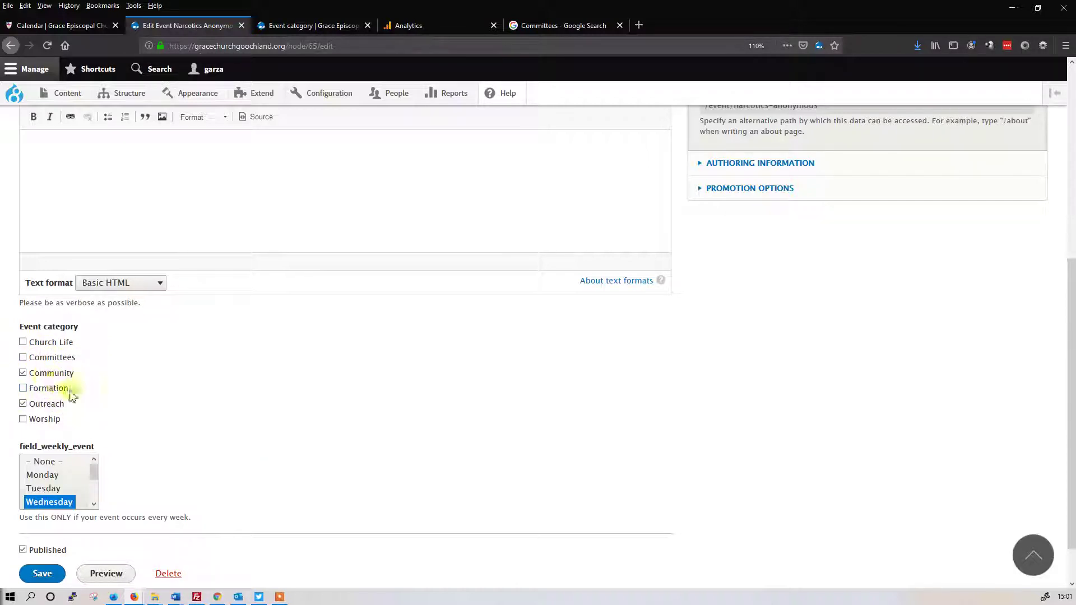
{"action": "left_click", "coordinate": [38, 407]}
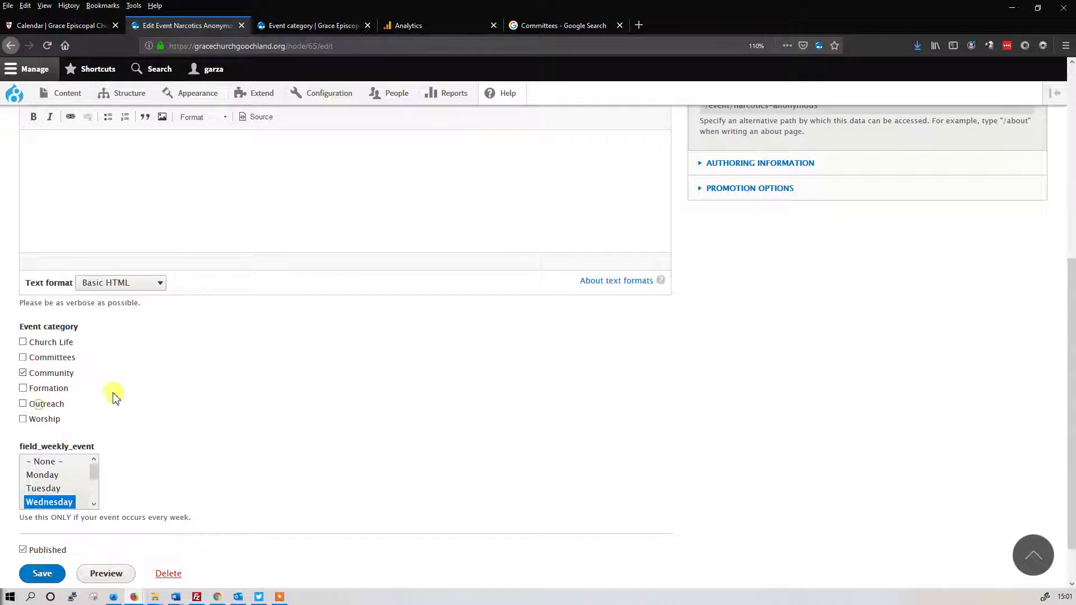
{"action": "left_click", "coordinate": [44, 574]}
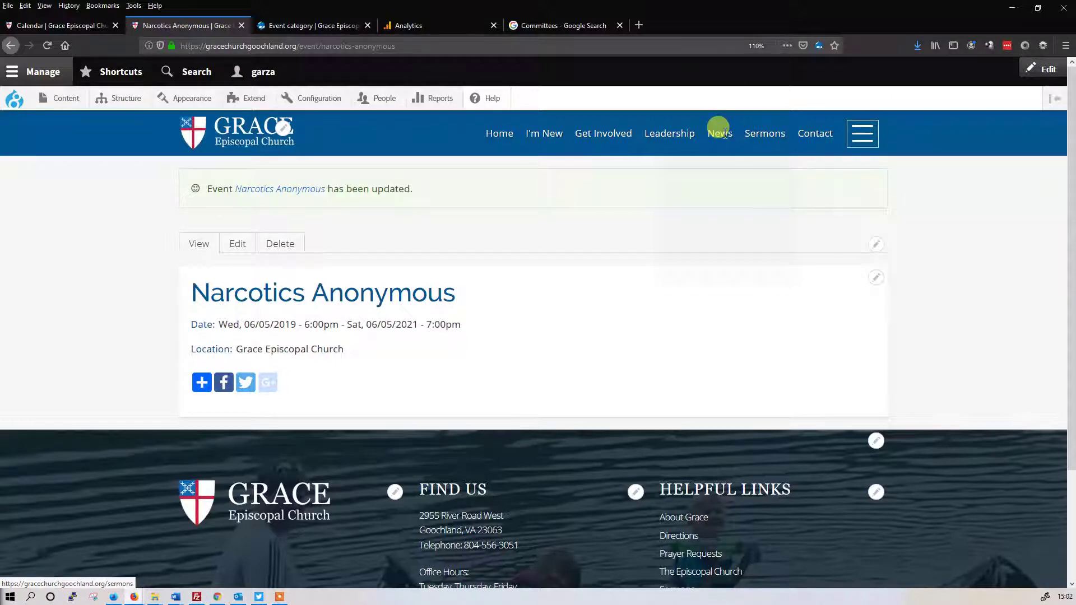
Open the General Calendar and advance it to October 2019.
{"action": "mouse_move", "coordinate": [719, 132]}
{"action": "left_click", "coordinate": [723, 160]}
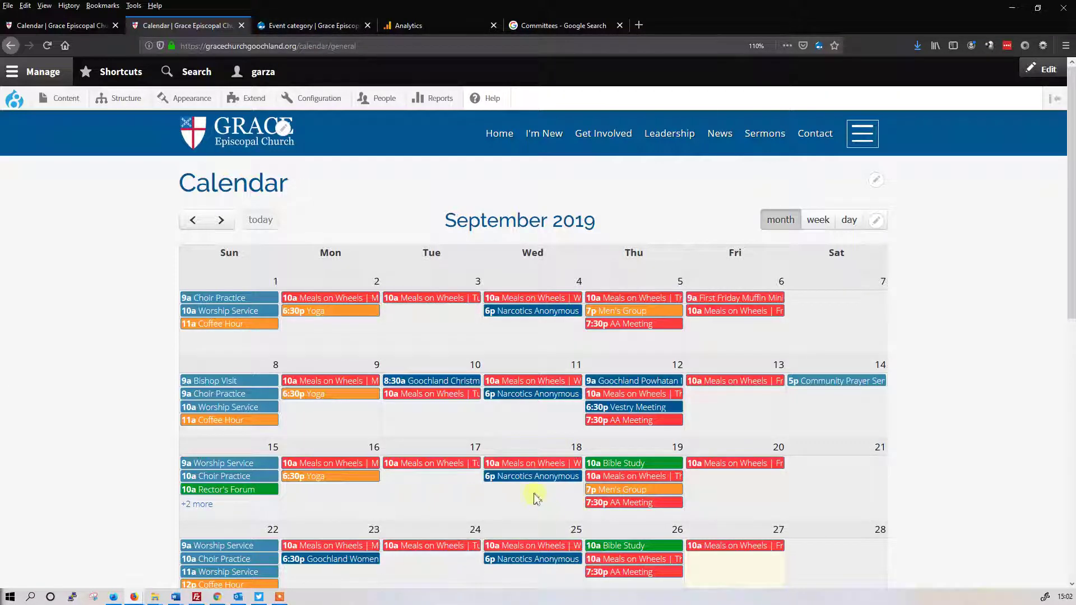
{"action": "scroll", "coordinate": [533, 497], "scroll_direction": "down", "scroll_amount": 3}
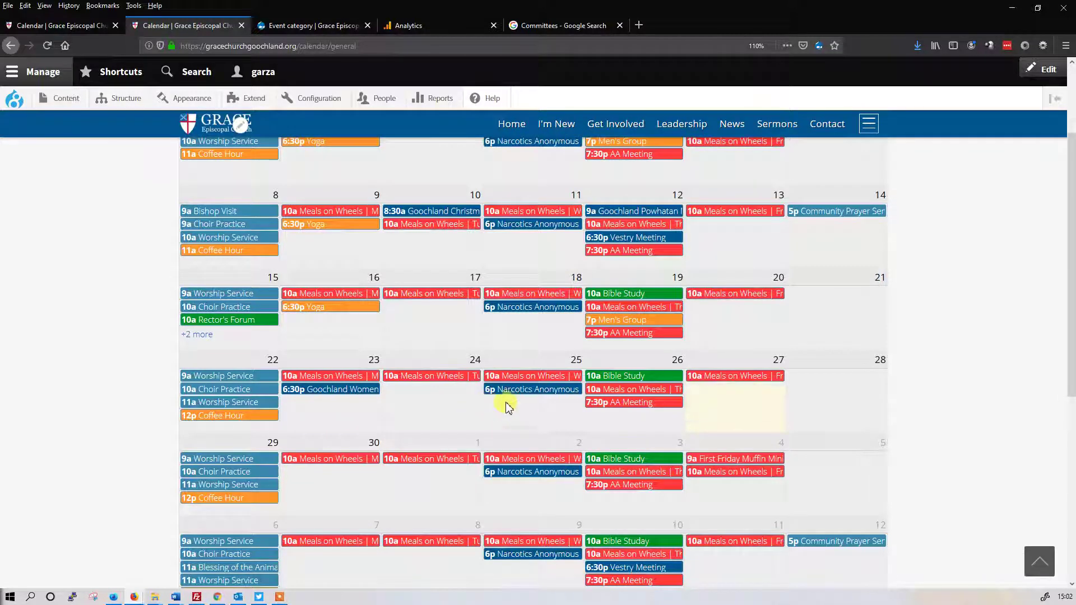
{"action": "scroll", "coordinate": [510, 426], "scroll_direction": "up", "scroll_amount": 3}
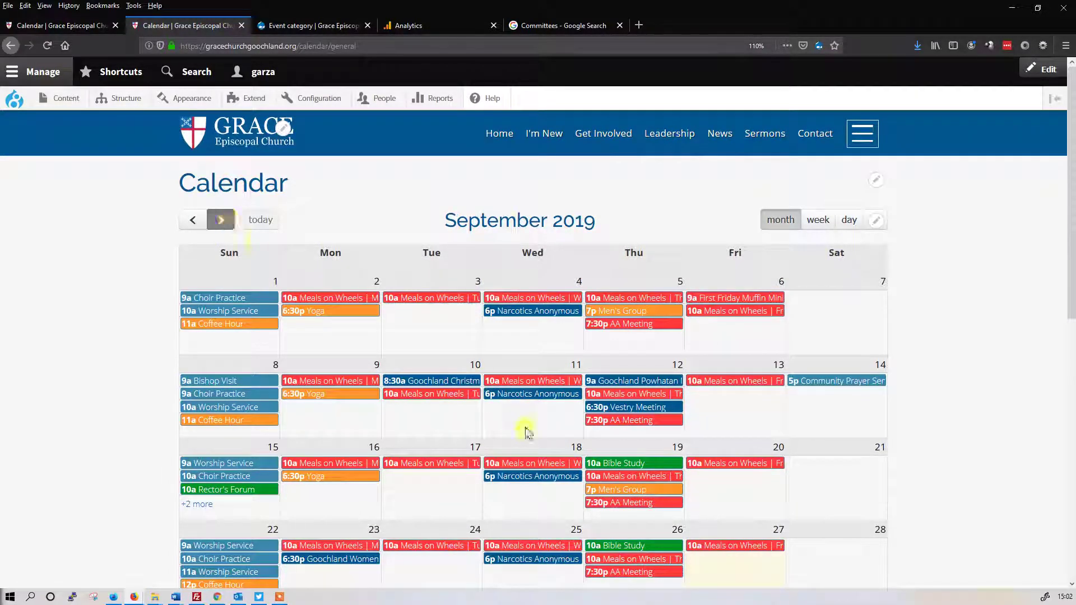
{"action": "left_click", "coordinate": [222, 221]}
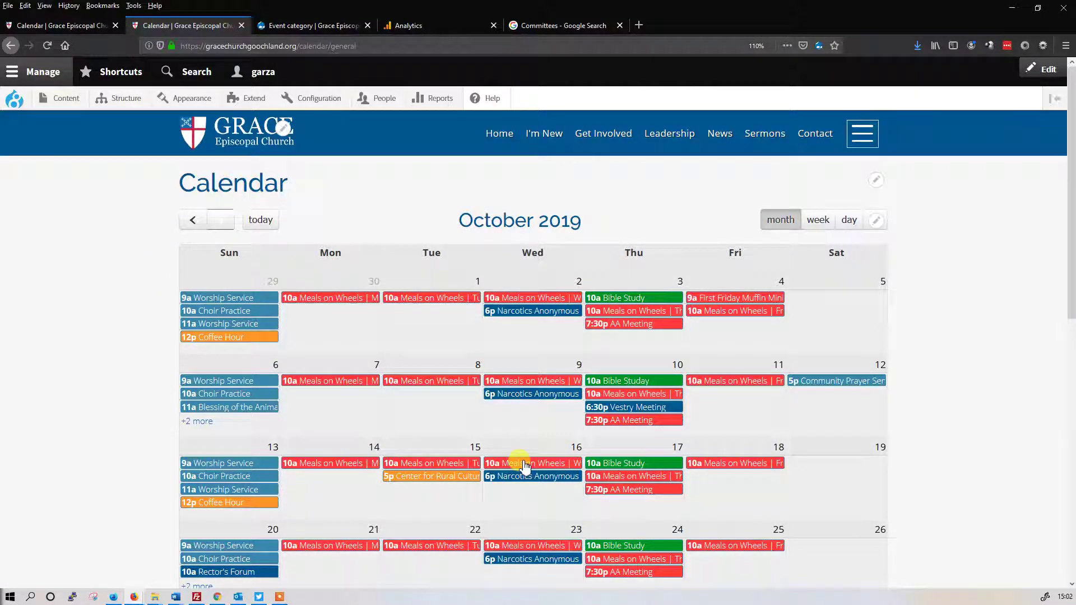
{"action": "scroll", "coordinate": [519, 461], "scroll_direction": "down", "scroll_amount": 3}
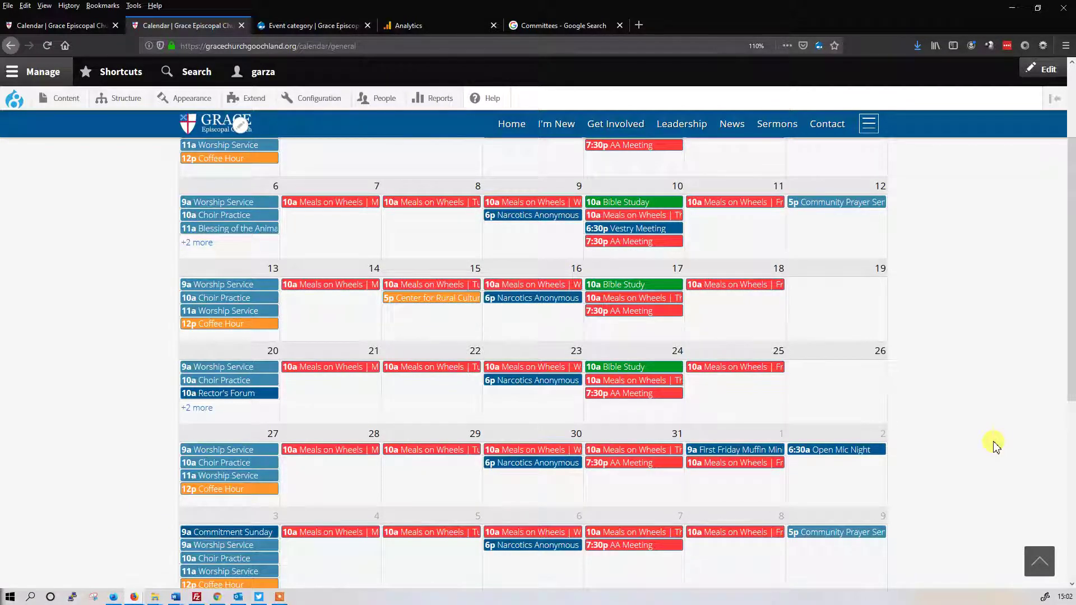
Find 'vestr' on the page and open the Vestry Meeting event in a new tab.
{"action": "key", "text": "ctrl+f"}
{"action": "type", "text": "vestry"}
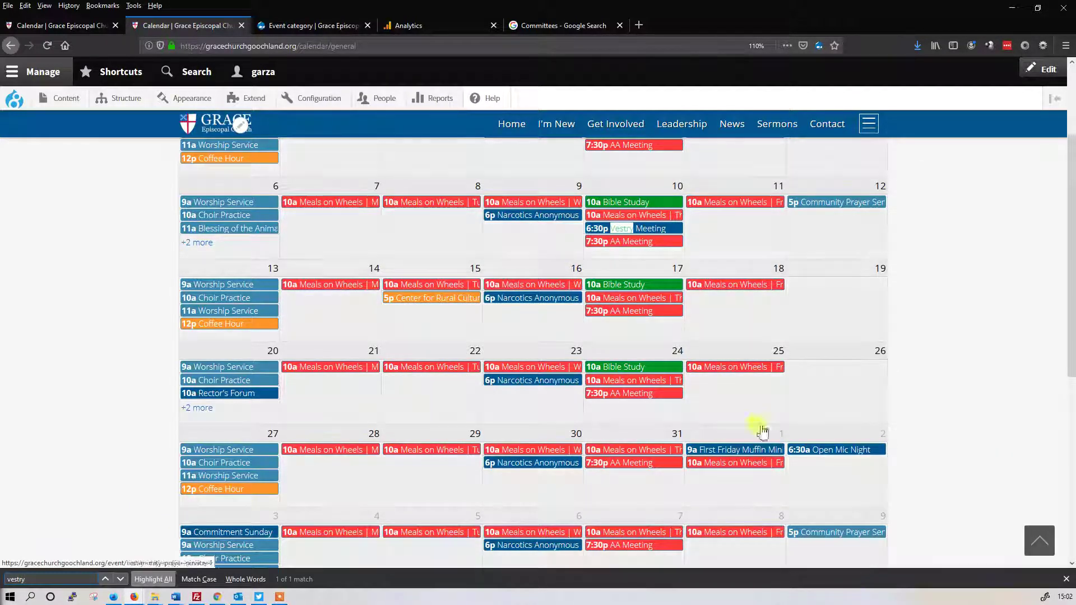
{"action": "middle_click", "coordinate": [631, 226]}
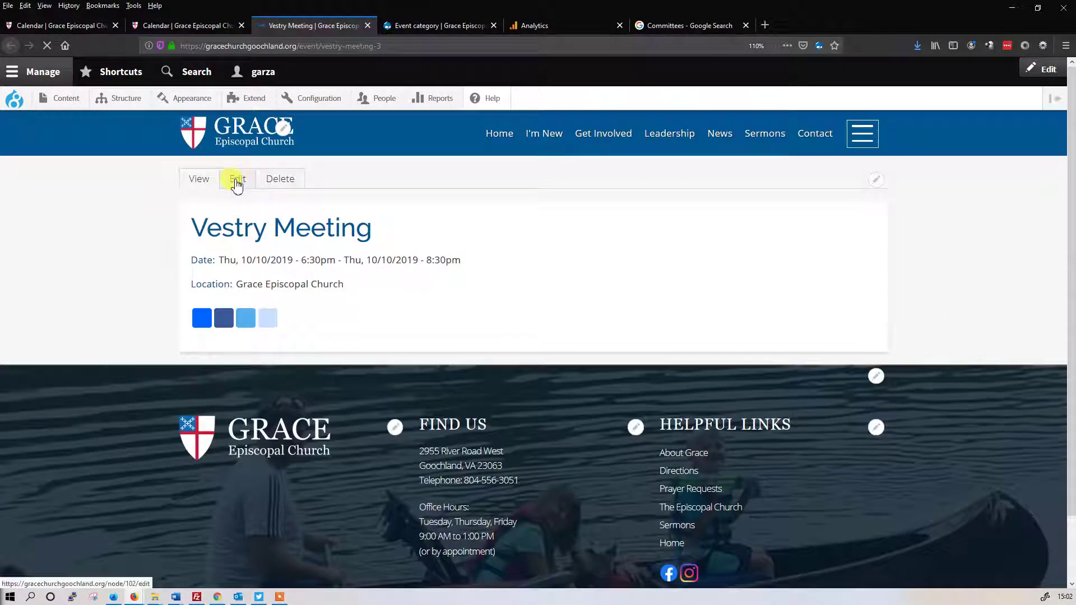
Assign the Vestry Meeting to the Committees category, save it, and return to the calendar.
{"action": "left_click", "coordinate": [236, 180]}
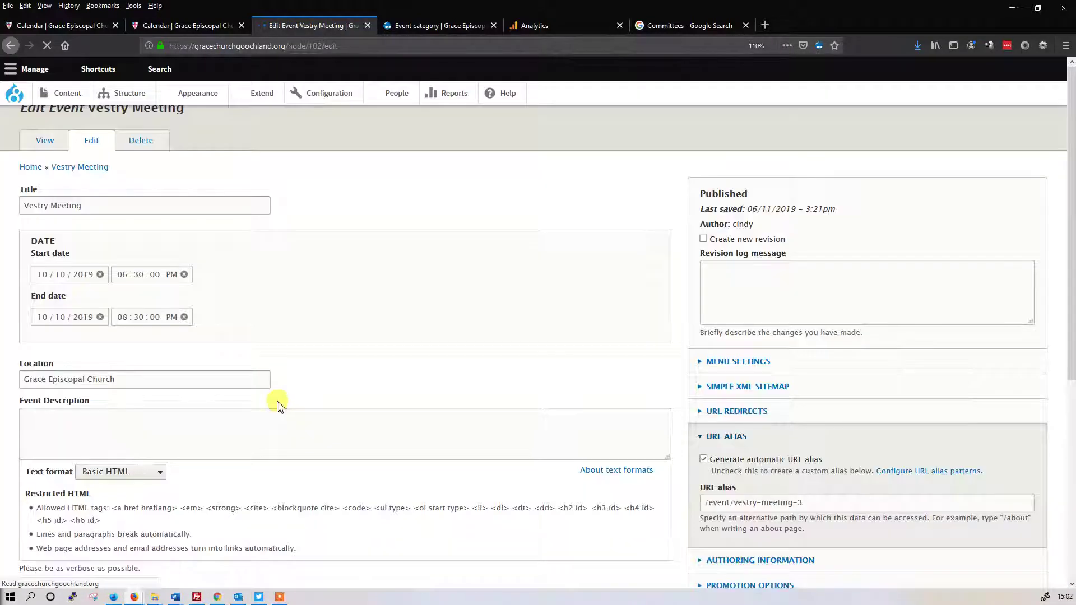
{"action": "scroll", "coordinate": [271, 409], "scroll_direction": "down", "scroll_amount": 4}
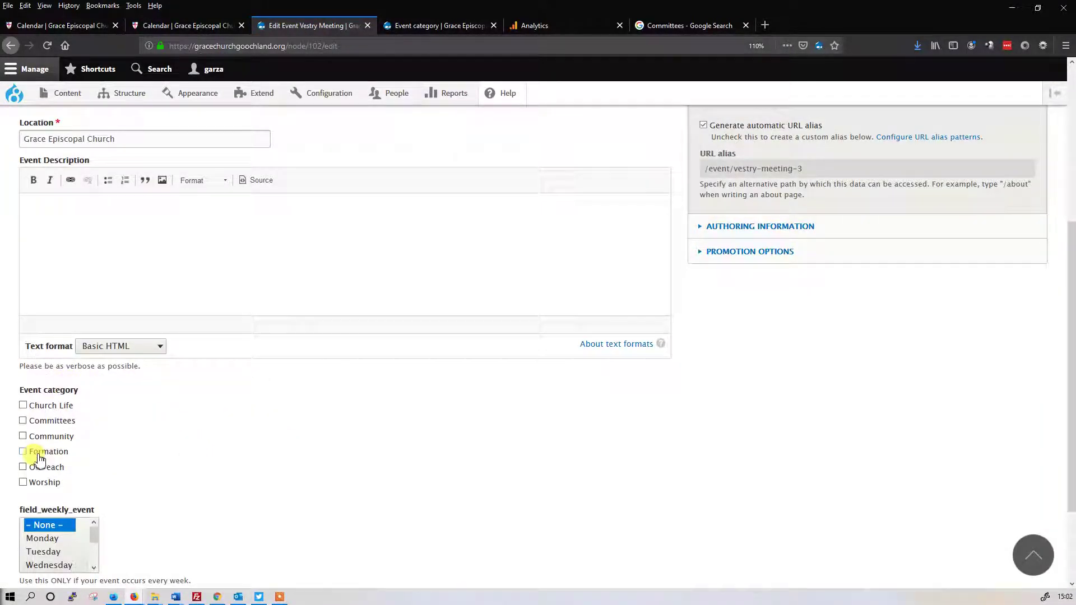
{"action": "scroll", "coordinate": [169, 464], "scroll_direction": "down", "scroll_amount": 2}
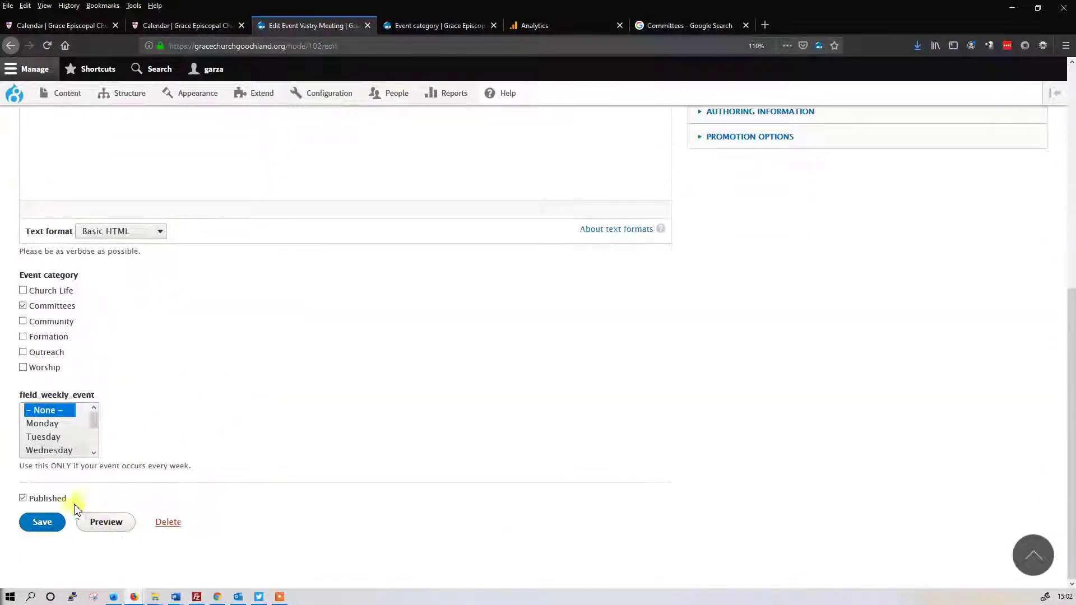
{"action": "left_click", "coordinate": [42, 522]}
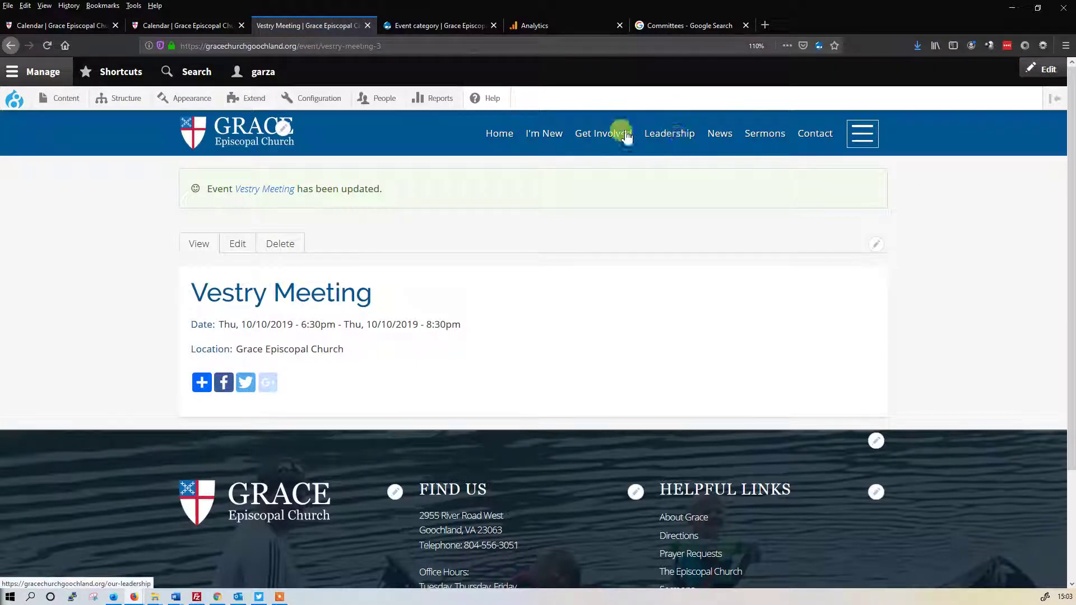
{"action": "left_click", "coordinate": [717, 148]}
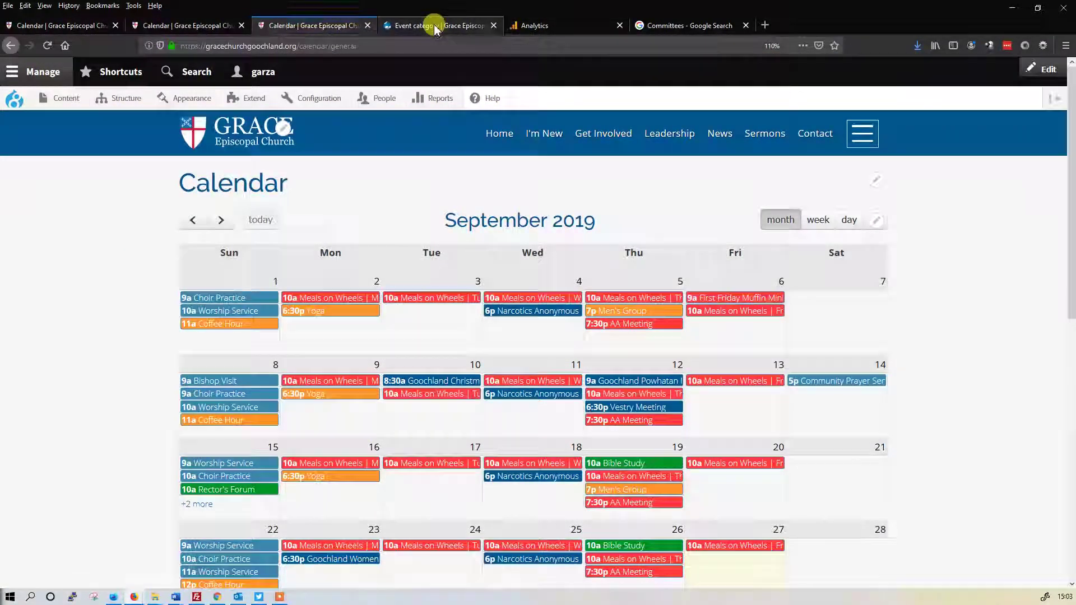
Close the Event category admin tab and switch back to the Calendar tab.
{"action": "left_click", "coordinate": [436, 28]}
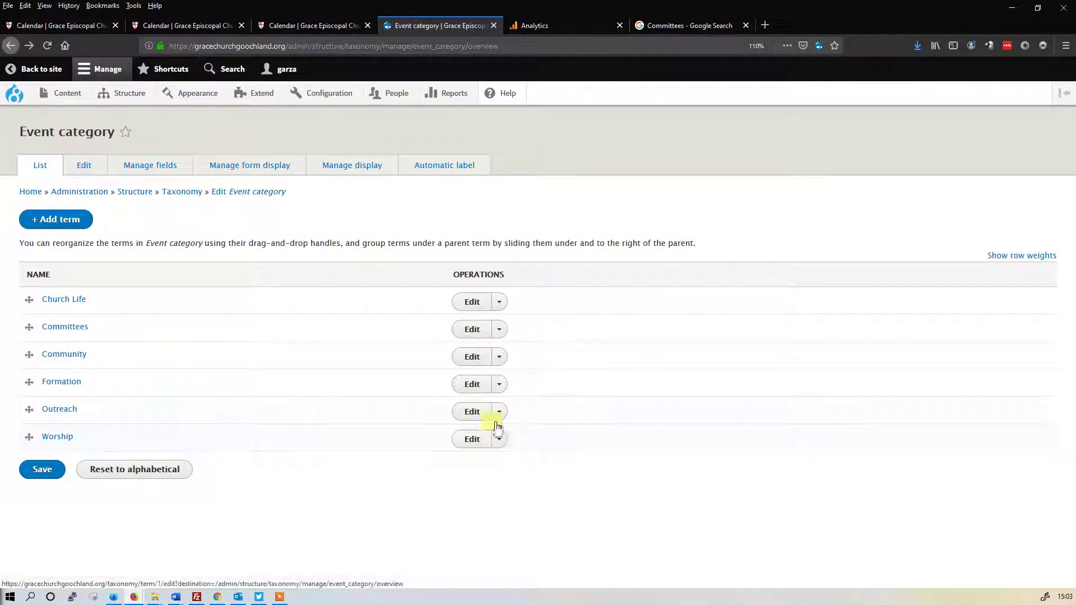
{"action": "left_click", "coordinate": [494, 25]}
{"action": "left_click", "coordinate": [281, 26]}
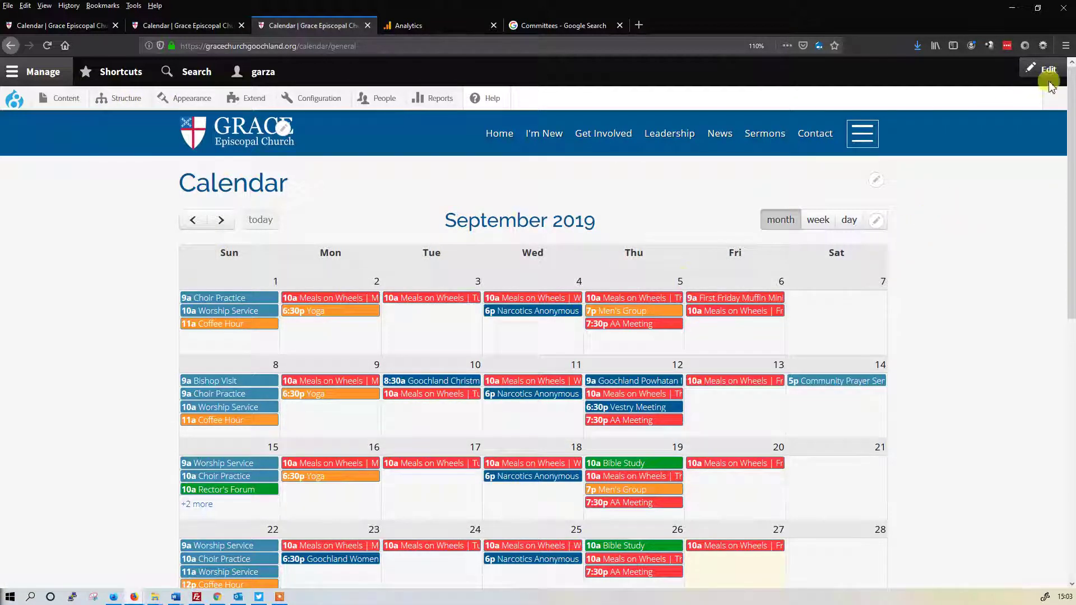
Turn on in-place editing and open the calendar view for editing.
{"action": "left_click", "coordinate": [1065, 45]}
{"action": "left_click", "coordinate": [1046, 71]}
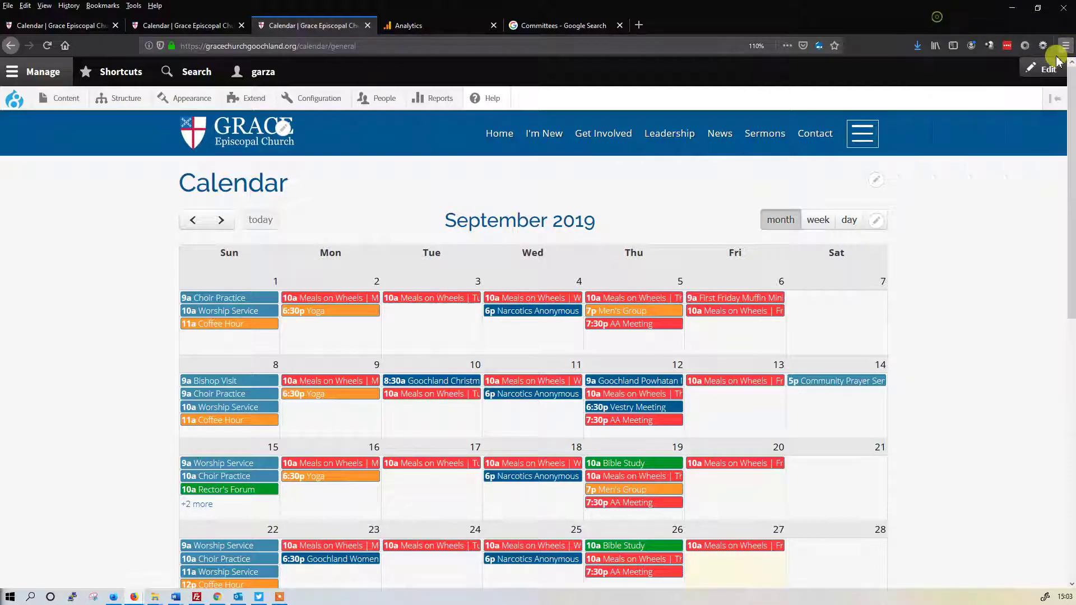
{"action": "left_click", "coordinate": [1047, 72]}
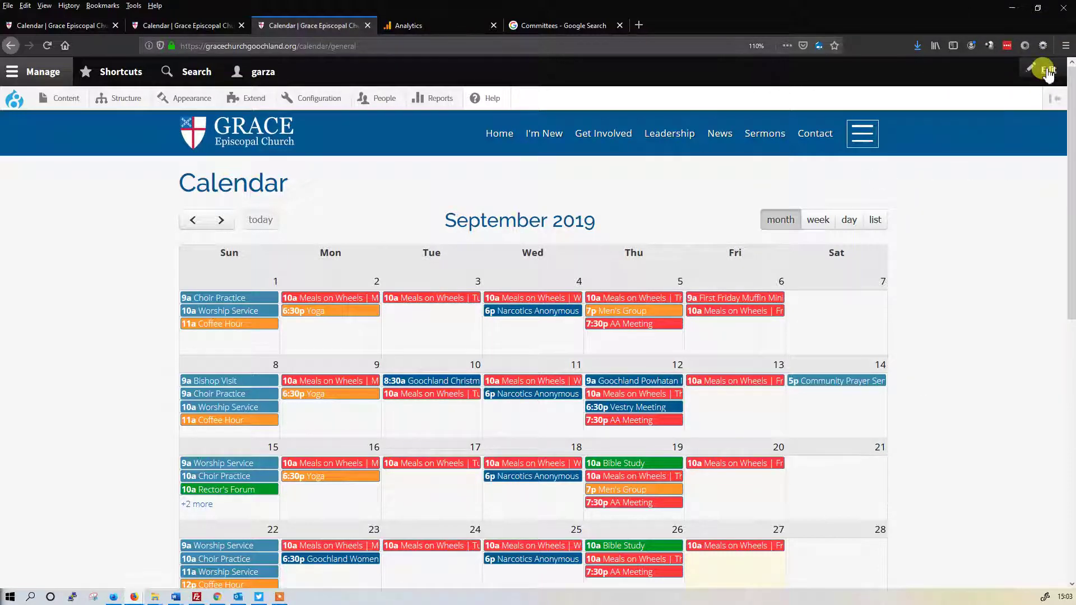
{"action": "left_click", "coordinate": [1047, 72]}
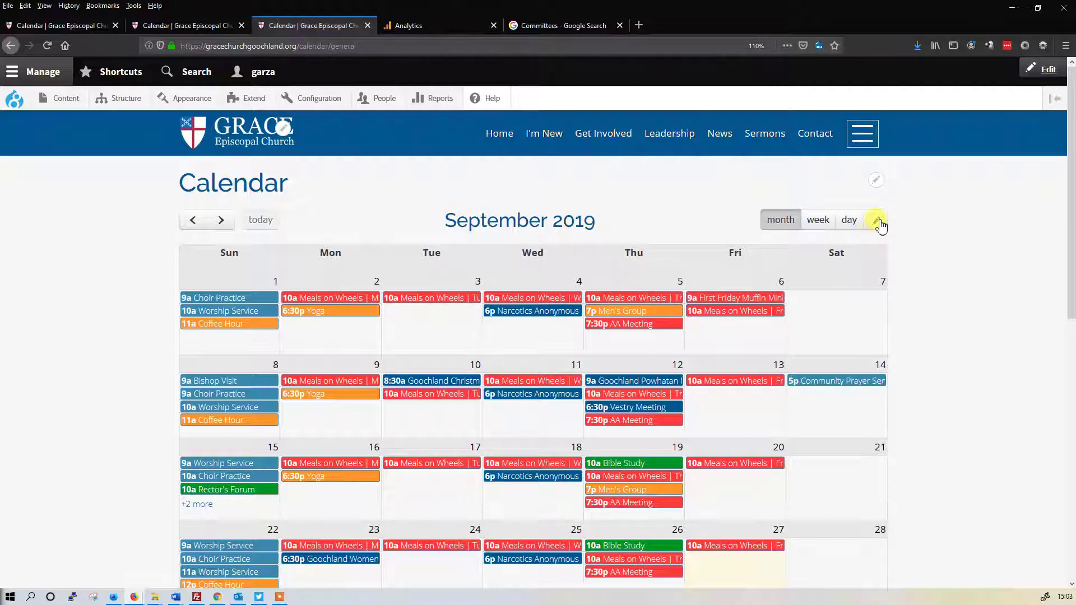
{"action": "left_click", "coordinate": [878, 222]}
{"action": "left_click", "coordinate": [854, 245]}
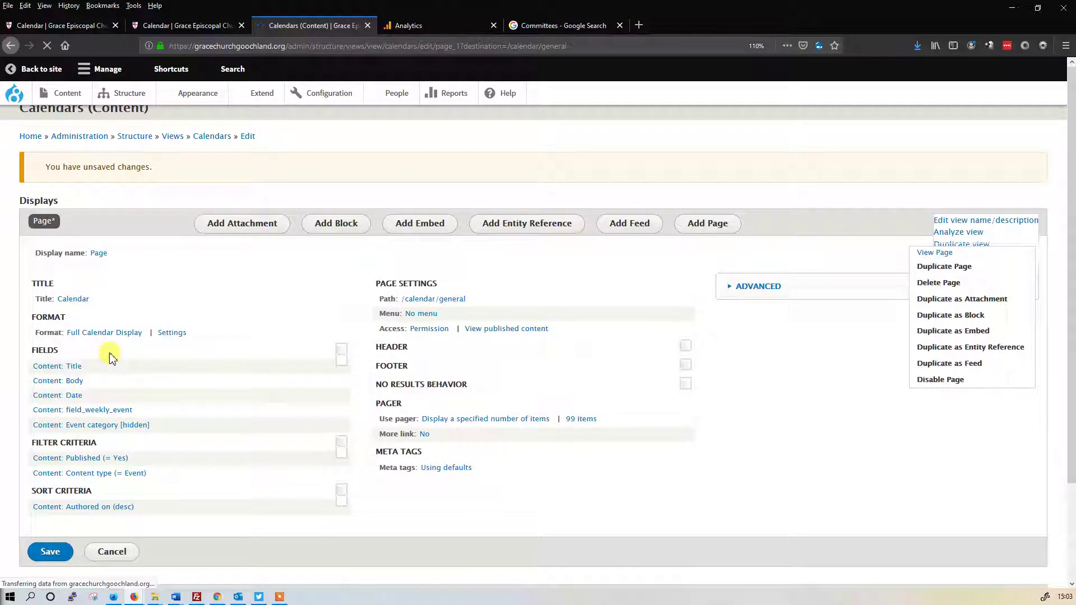
Open the calendar Format settings and expand Legend Colors and Colors for Taxonomies.
{"action": "left_click", "coordinate": [106, 359]}
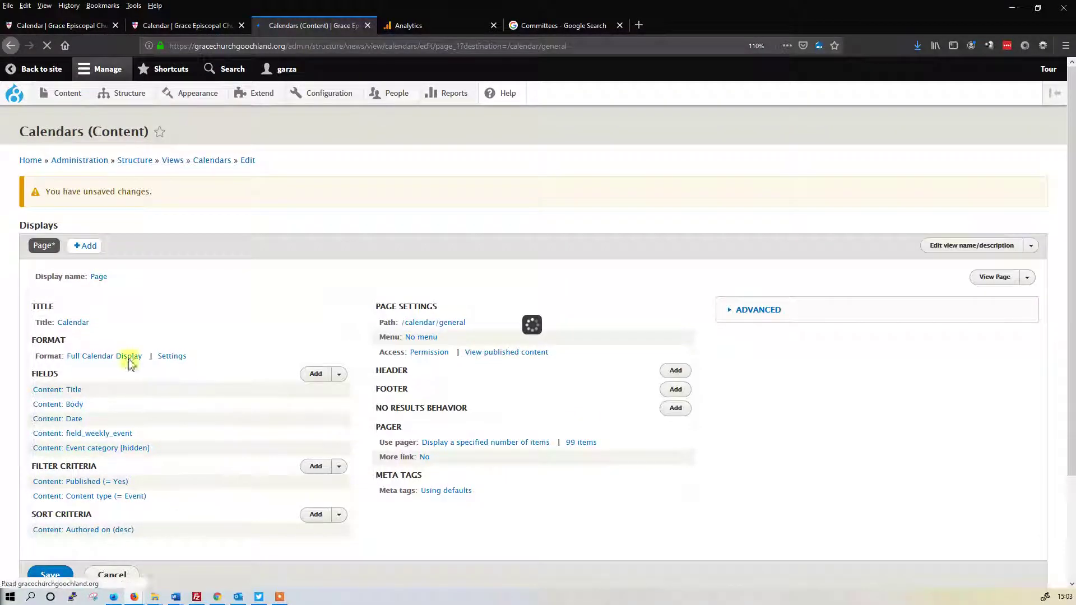
{"action": "left_click", "coordinate": [173, 357]}
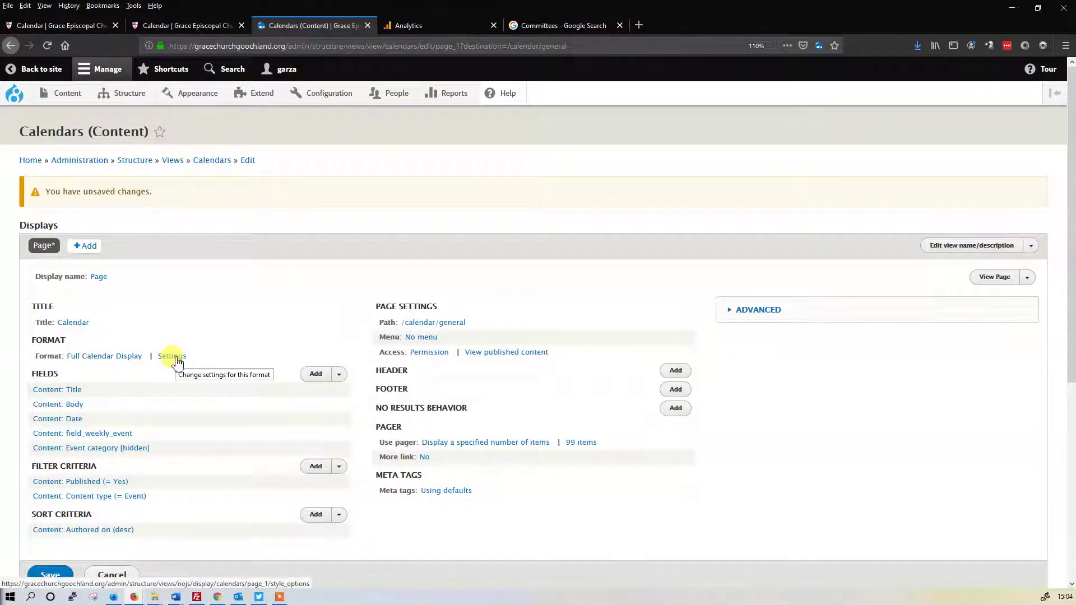
{"action": "scroll", "coordinate": [367, 359], "scroll_direction": "down", "scroll_amount": 3}
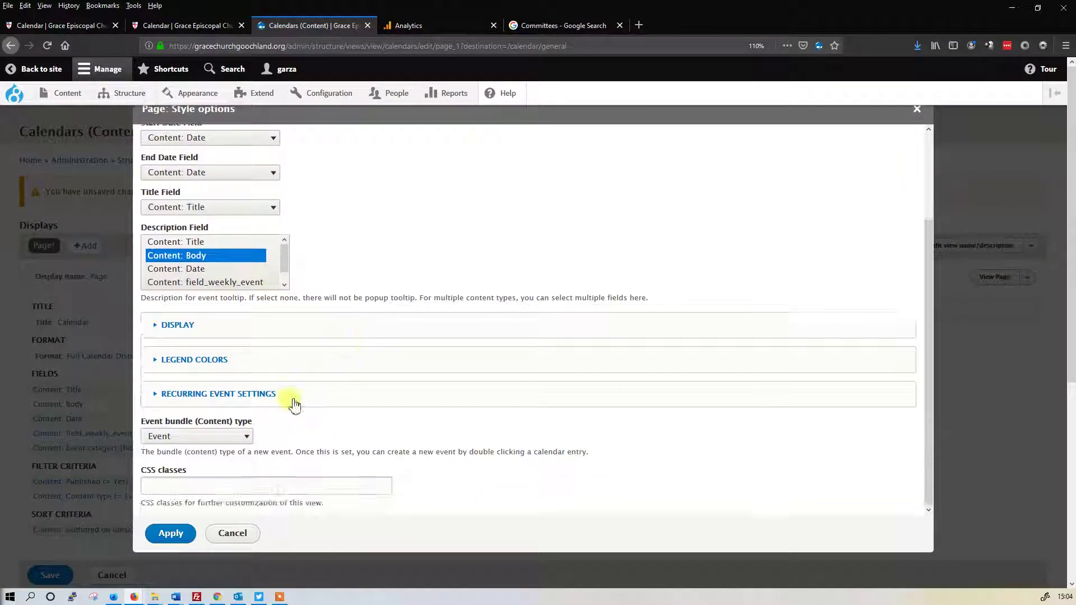
{"action": "left_click", "coordinate": [200, 360]}
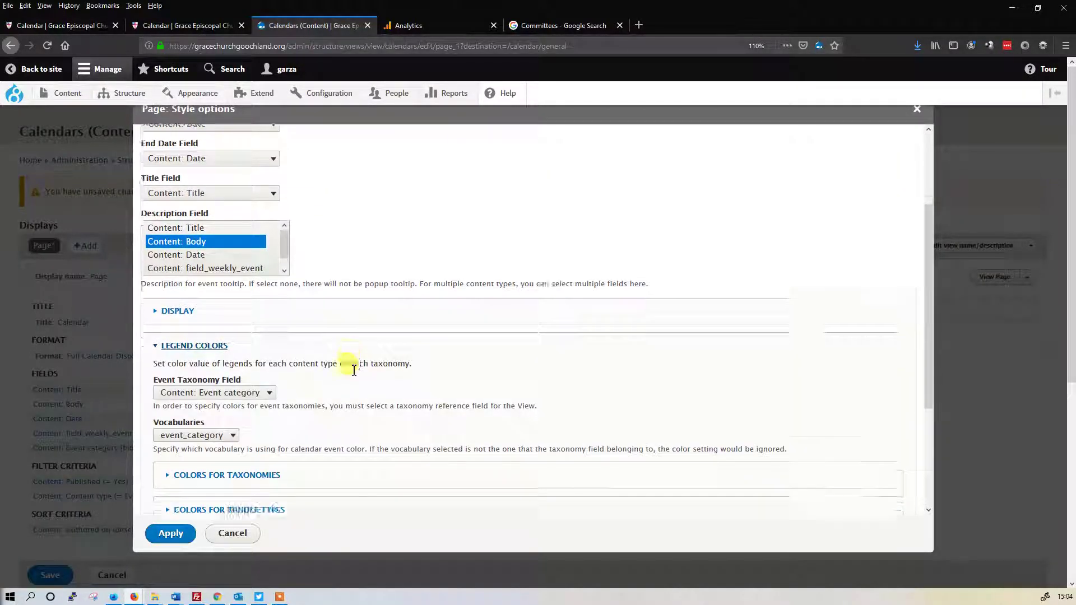
{"action": "scroll", "coordinate": [244, 340], "scroll_direction": "down", "scroll_amount": 5}
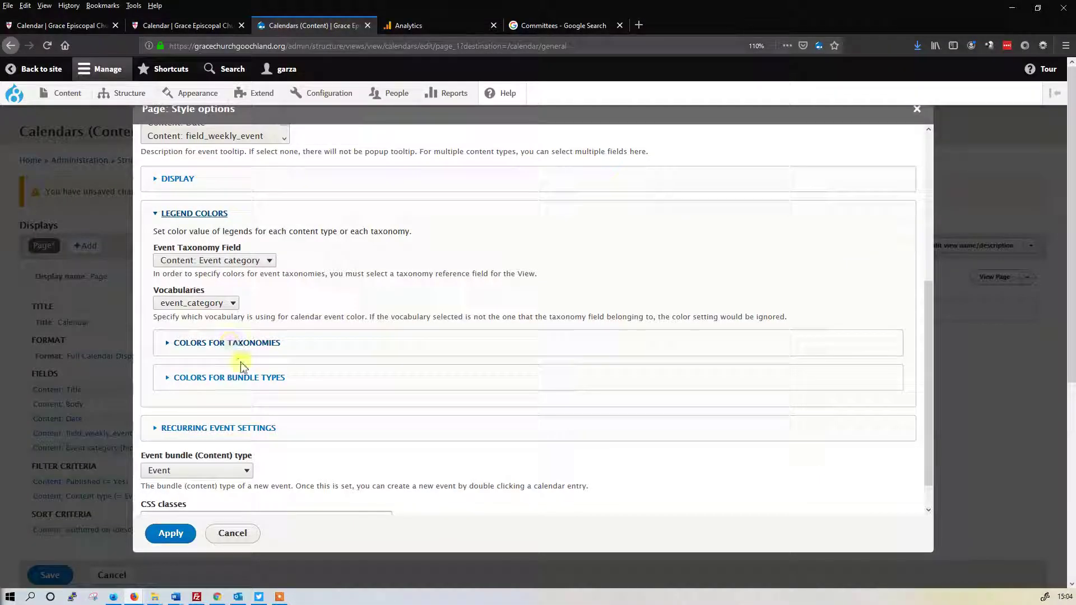
{"action": "left_click", "coordinate": [237, 347]}
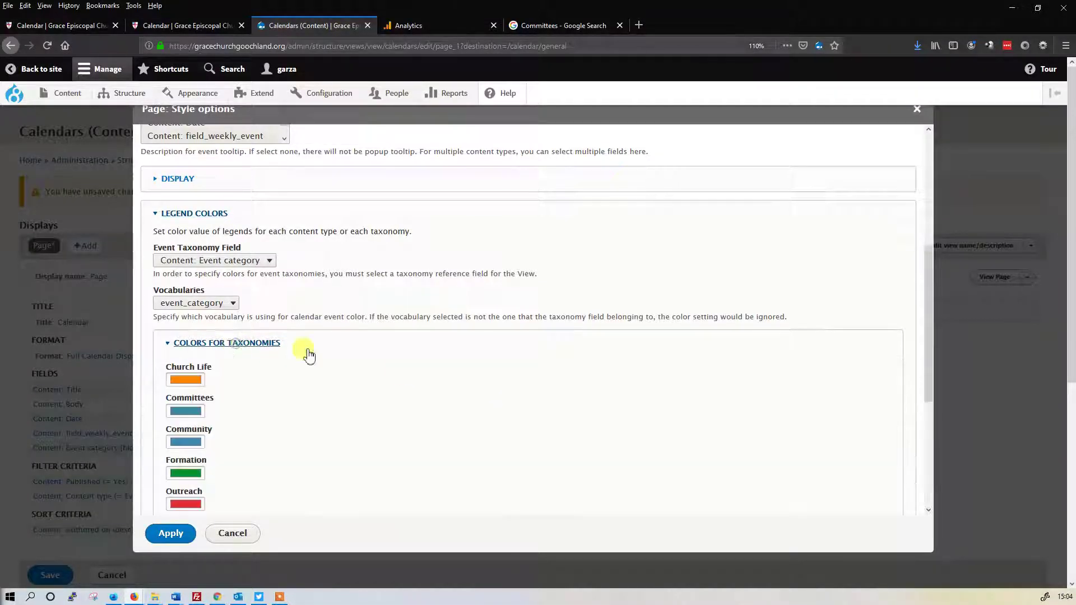
{"action": "scroll", "coordinate": [385, 398], "scroll_direction": "down", "scroll_amount": 7}
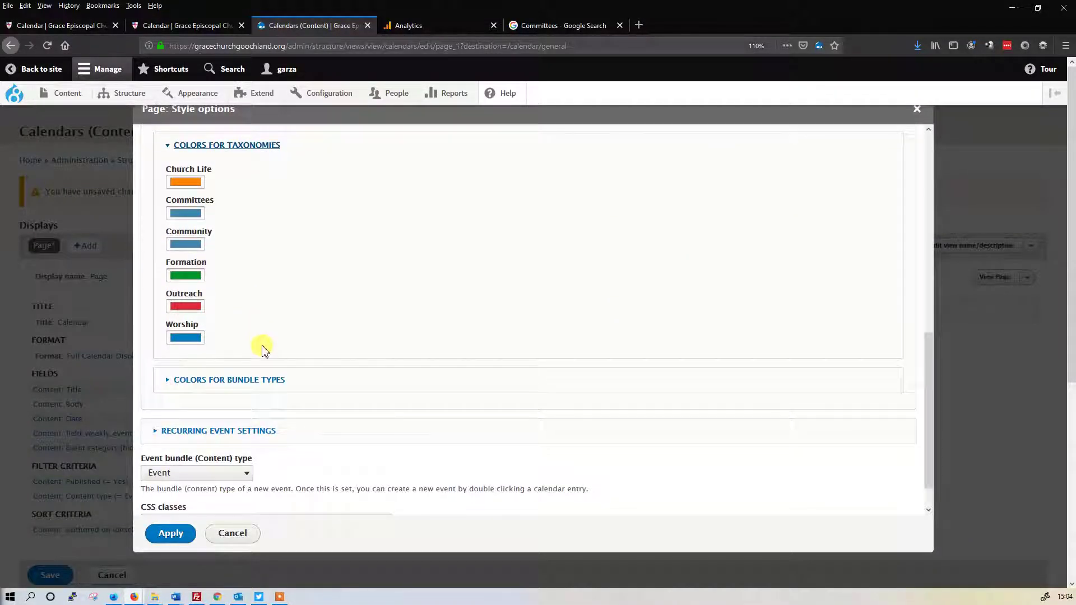
{"action": "scroll", "coordinate": [257, 387], "scroll_direction": "up", "scroll_amount": 2}
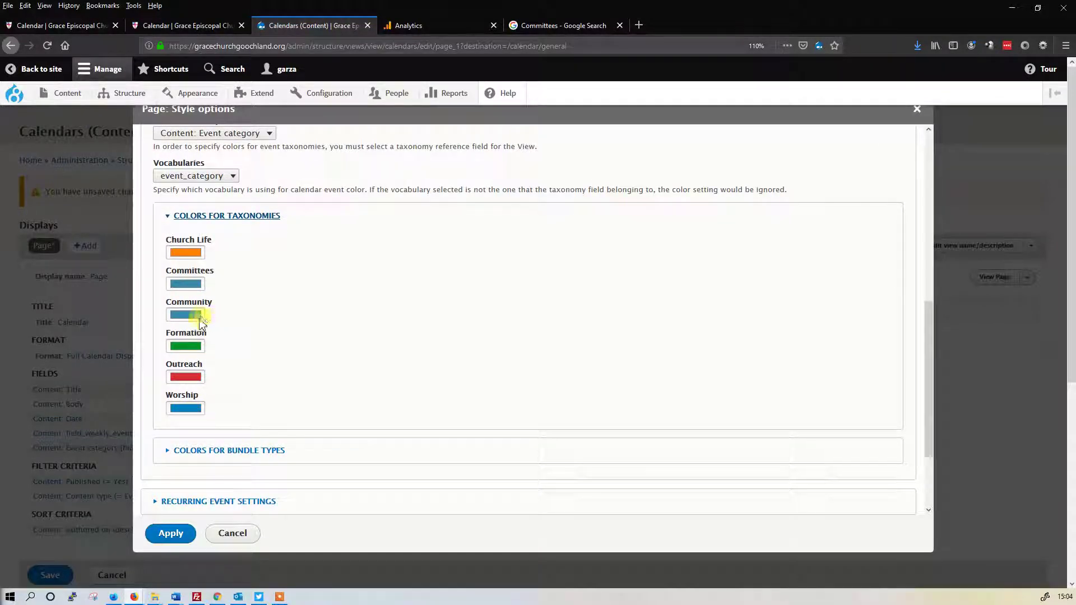
Set the Community category's legend colour to magenta.
{"action": "left_click", "coordinate": [193, 285]}
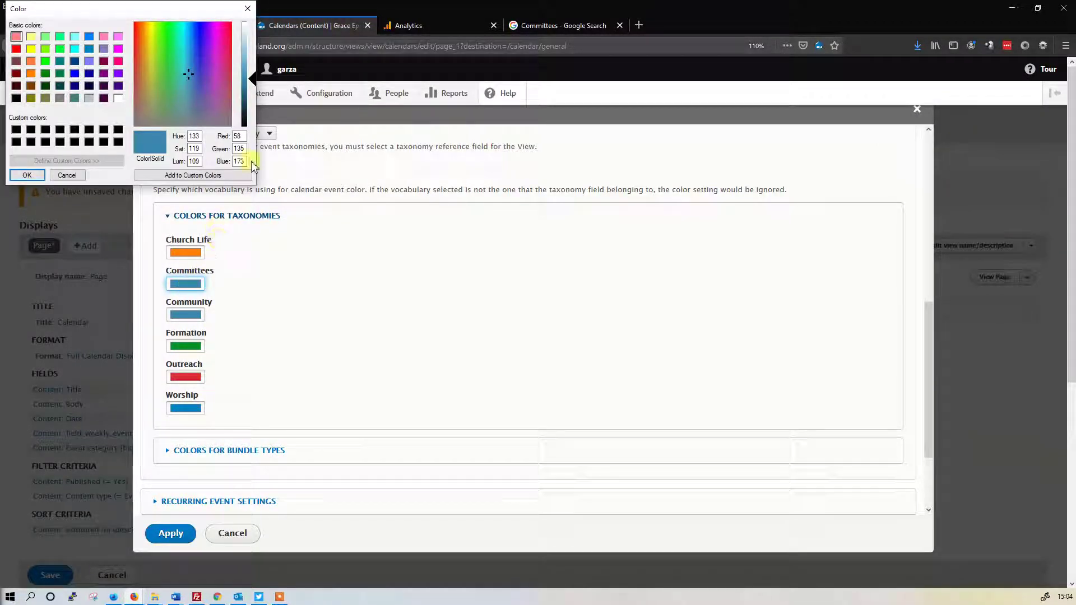
{"action": "left_click", "coordinate": [248, 9]}
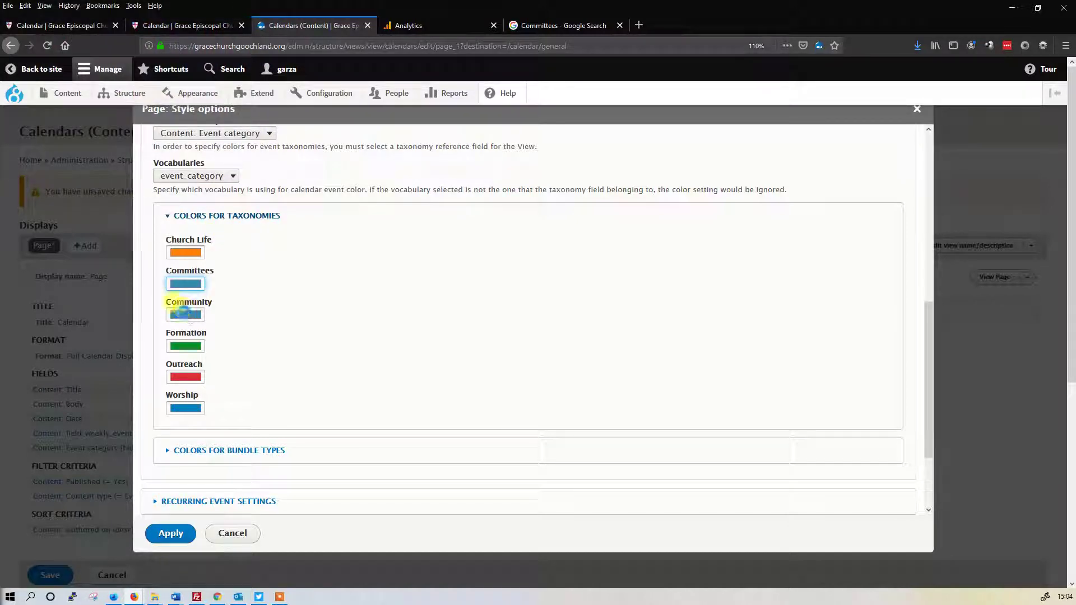
{"action": "left_click", "coordinate": [182, 311]}
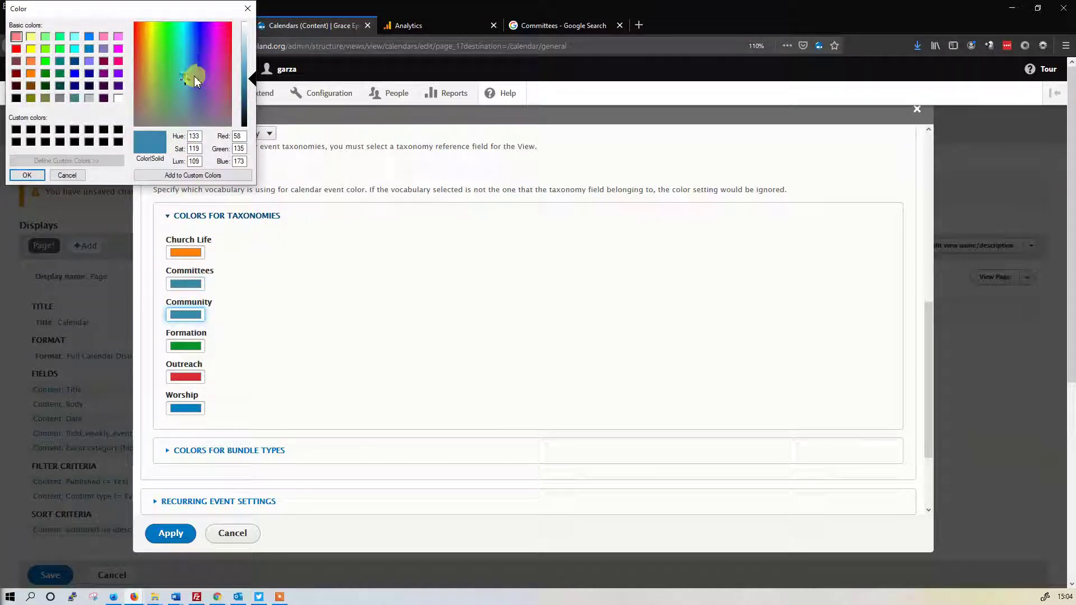
{"action": "left_click_drag", "start_coordinate": [187, 89], "coordinate": [216, 34]}
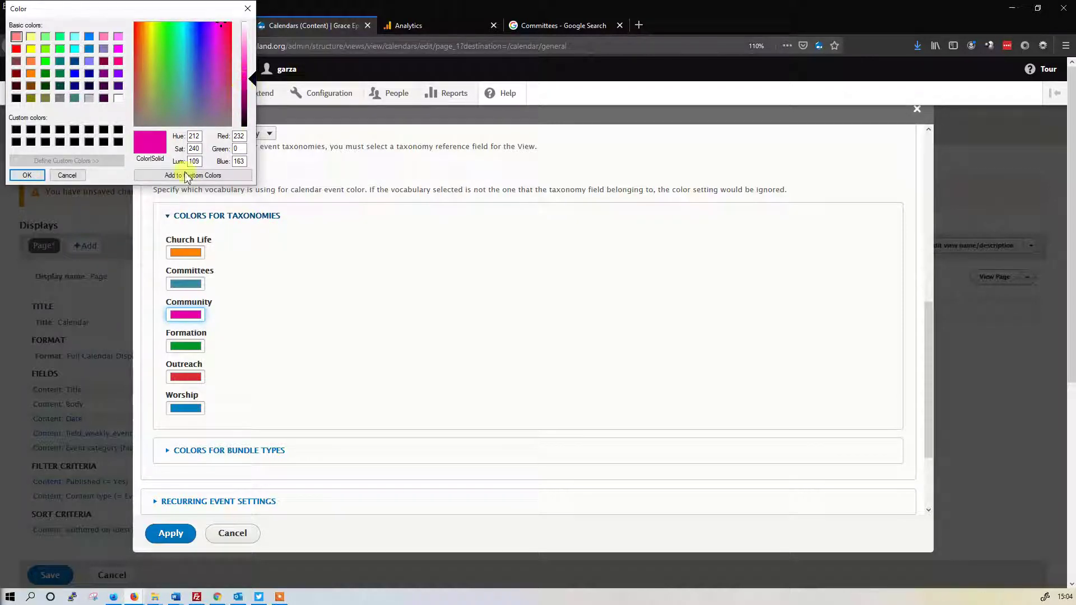
{"action": "left_click", "coordinate": [26, 175]}
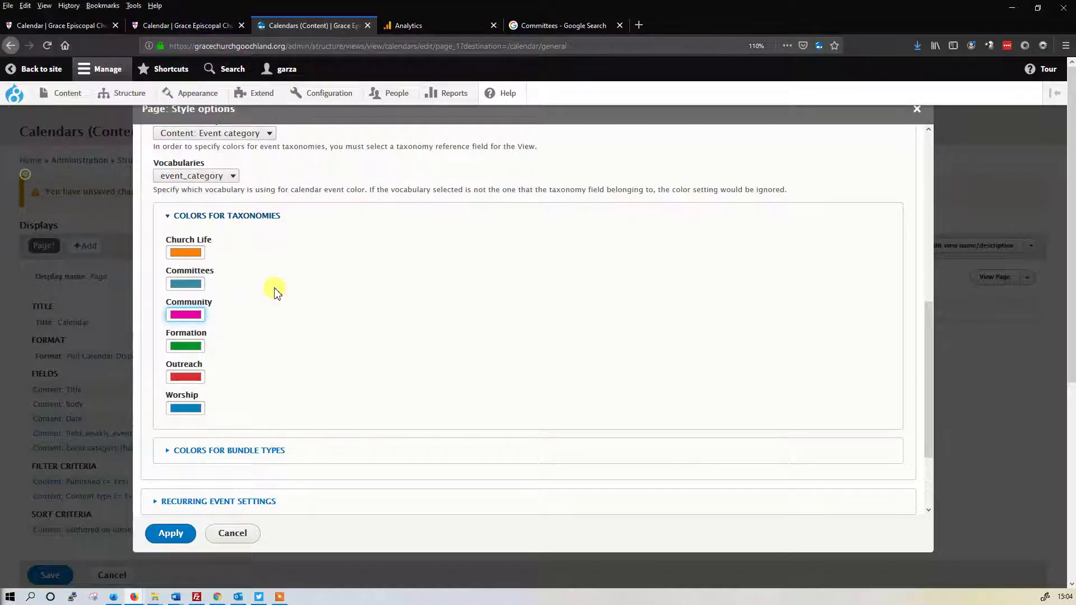
Change the Committees legend colour from blue to the brown basic colour.
{"action": "left_click", "coordinate": [185, 284]}
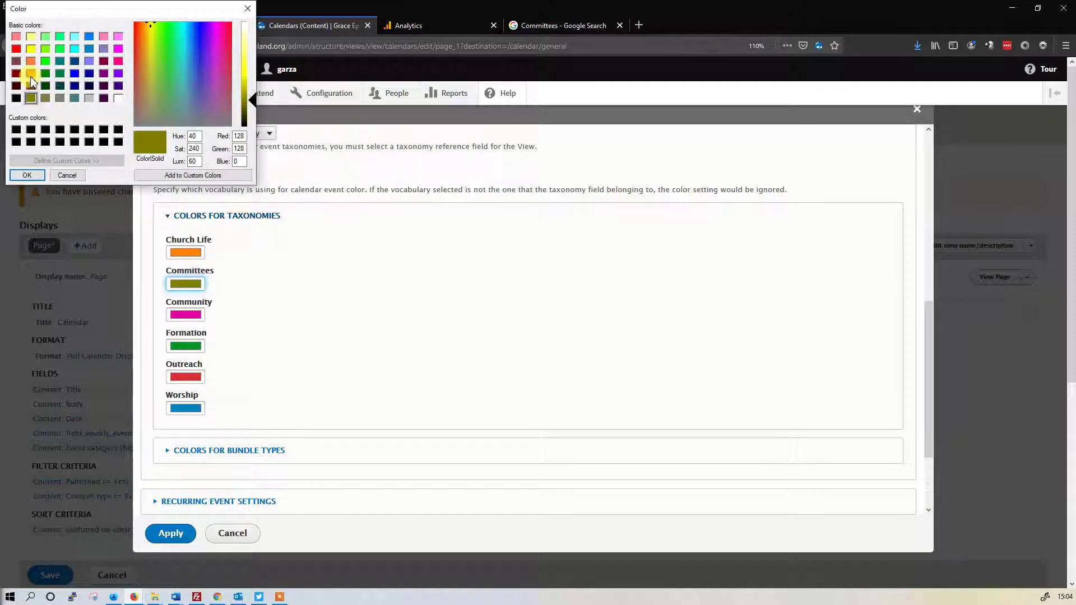
{"action": "left_click", "coordinate": [31, 85]}
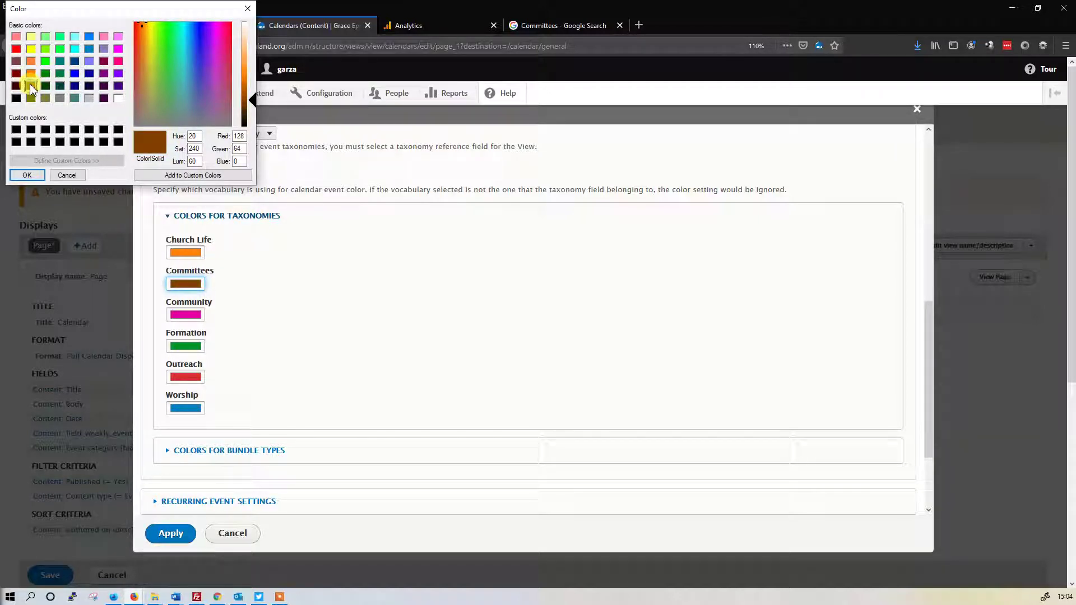
{"action": "left_click", "coordinate": [30, 176]}
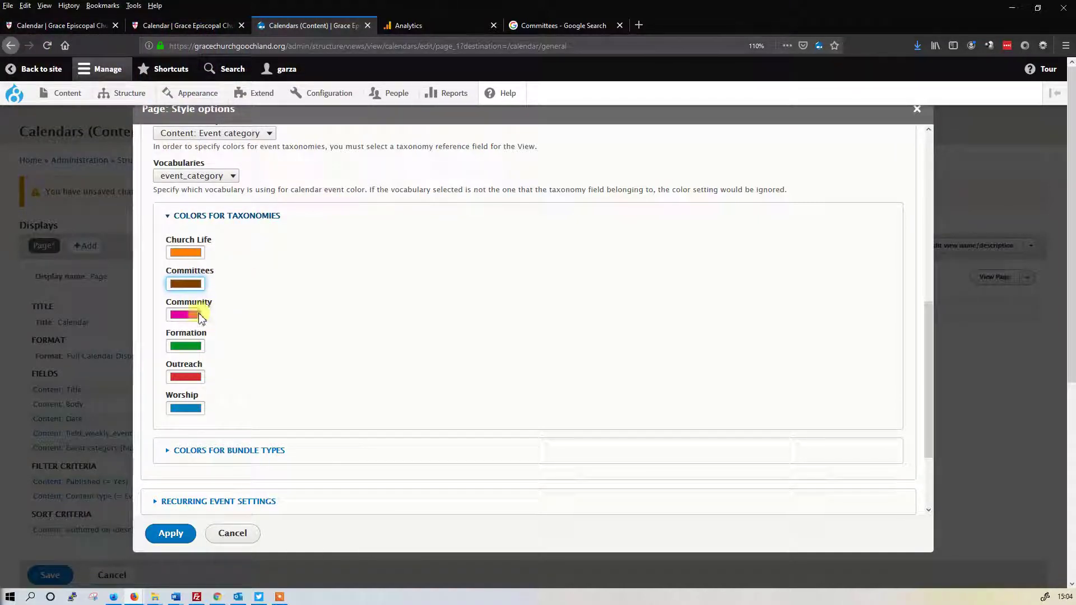
Apply and save the calendar view, then reload the calendar showing Narcotics Anonymous events in magenta.
{"action": "left_click", "coordinate": [170, 534]}
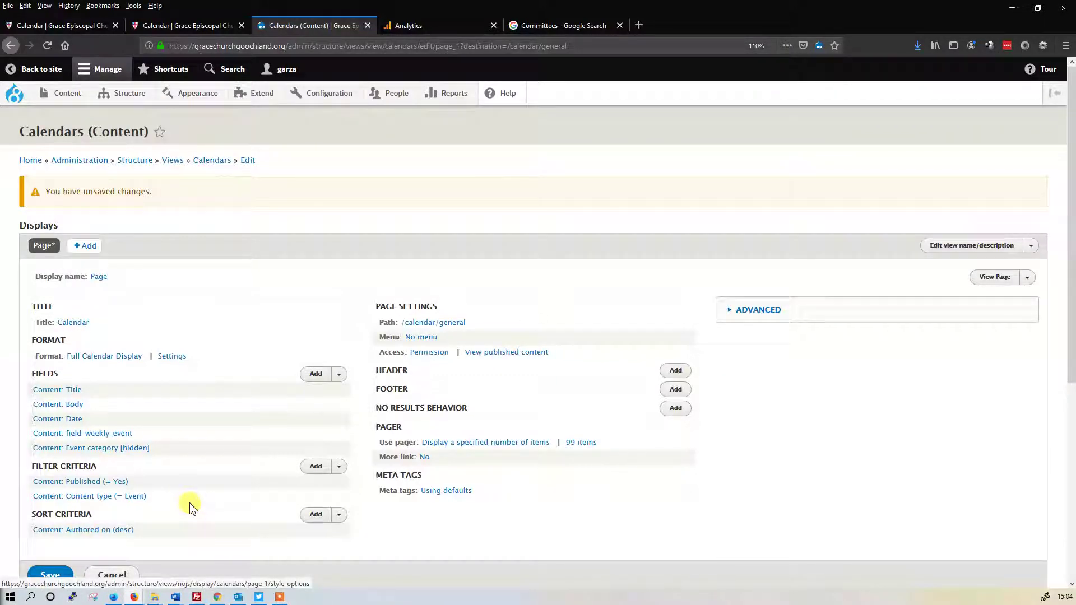
{"action": "scroll", "coordinate": [191, 507], "scroll_direction": "down", "scroll_amount": 3}
{"action": "left_click", "coordinate": [50, 374]}
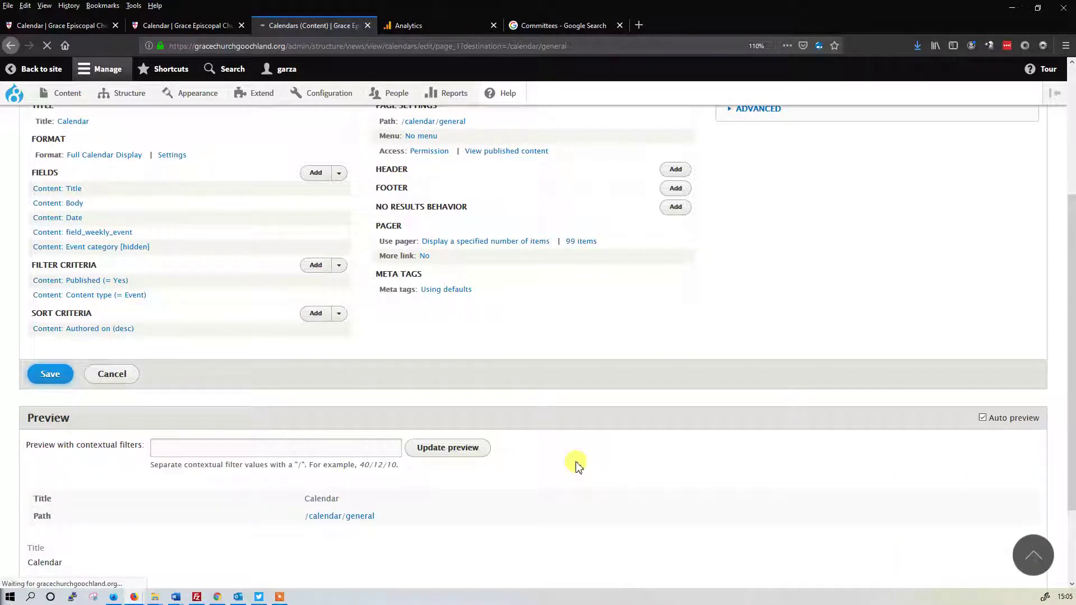
{"action": "left_click", "coordinate": [203, 23]}
{"action": "left_click", "coordinate": [47, 46]}
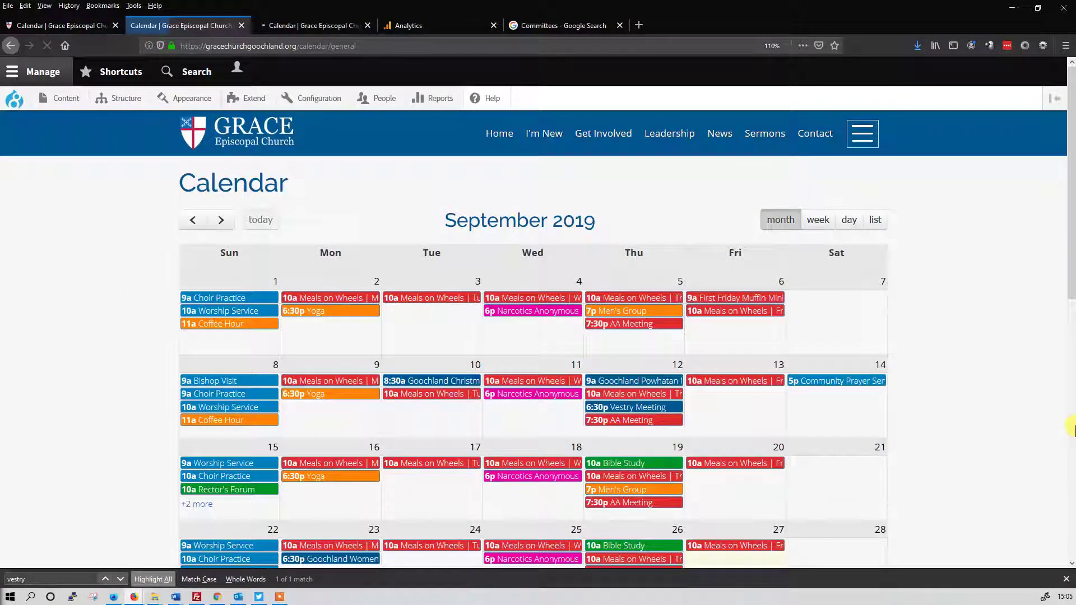
Move the Yoga event from Church Life to the Community category and save it.
{"action": "scroll", "coordinate": [701, 449], "scroll_direction": "down", "scroll_amount": 3}
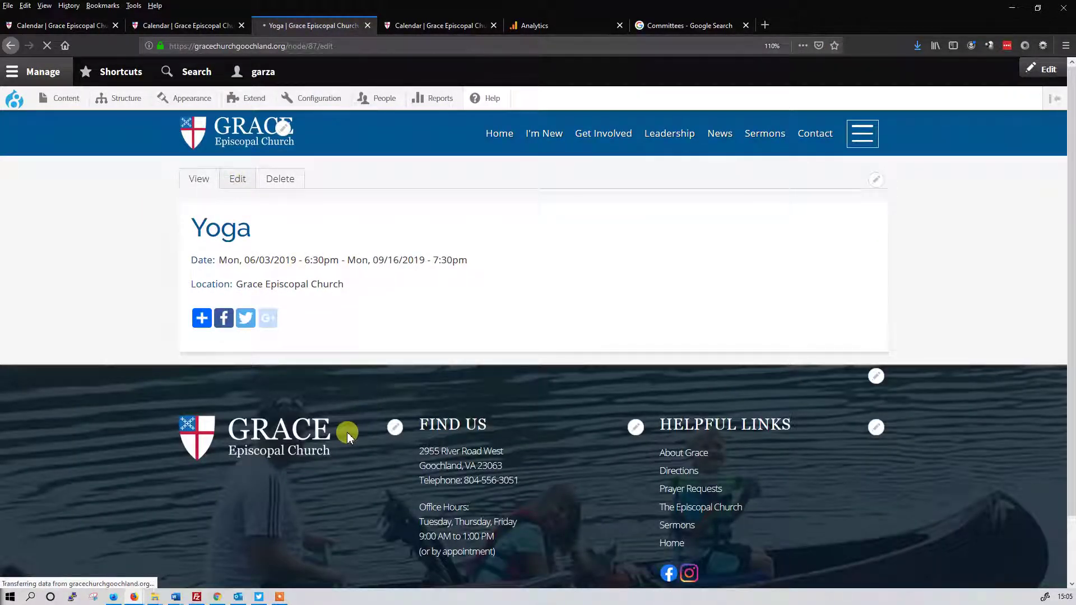
{"action": "scroll", "coordinate": [291, 448], "scroll_direction": "down", "scroll_amount": 3}
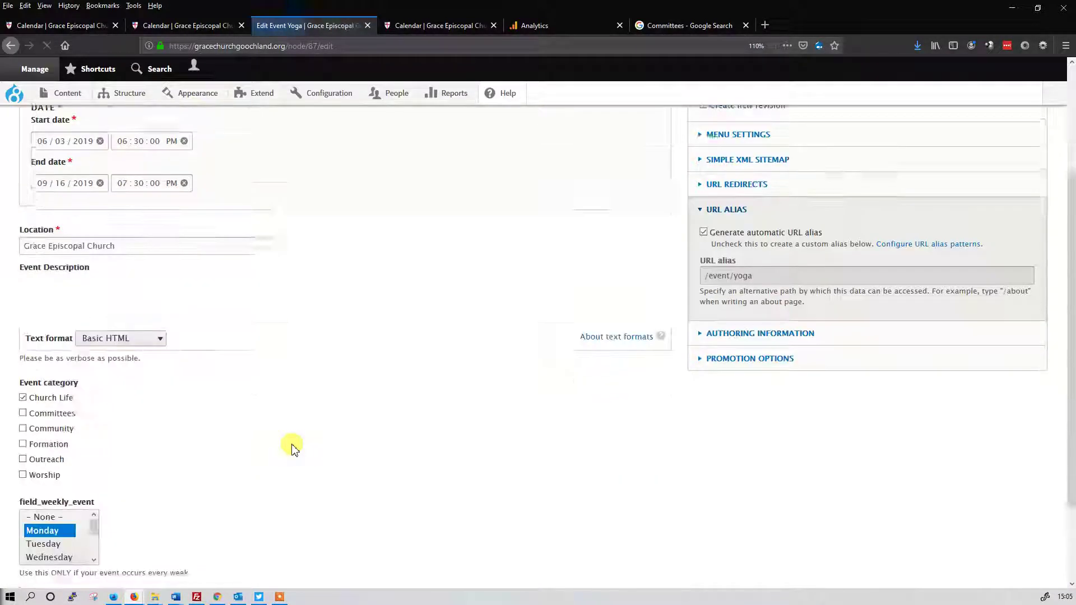
{"action": "left_click", "coordinate": [50, 354]}
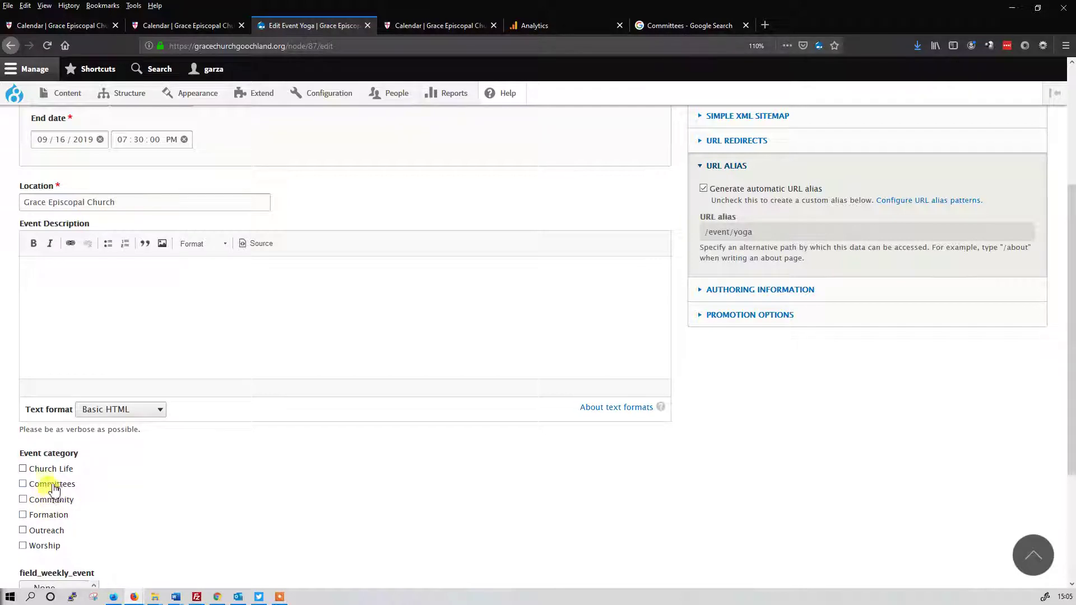
{"action": "left_click", "coordinate": [52, 504]}
{"action": "scroll", "coordinate": [192, 491], "scroll_direction": "down", "scroll_amount": 3}
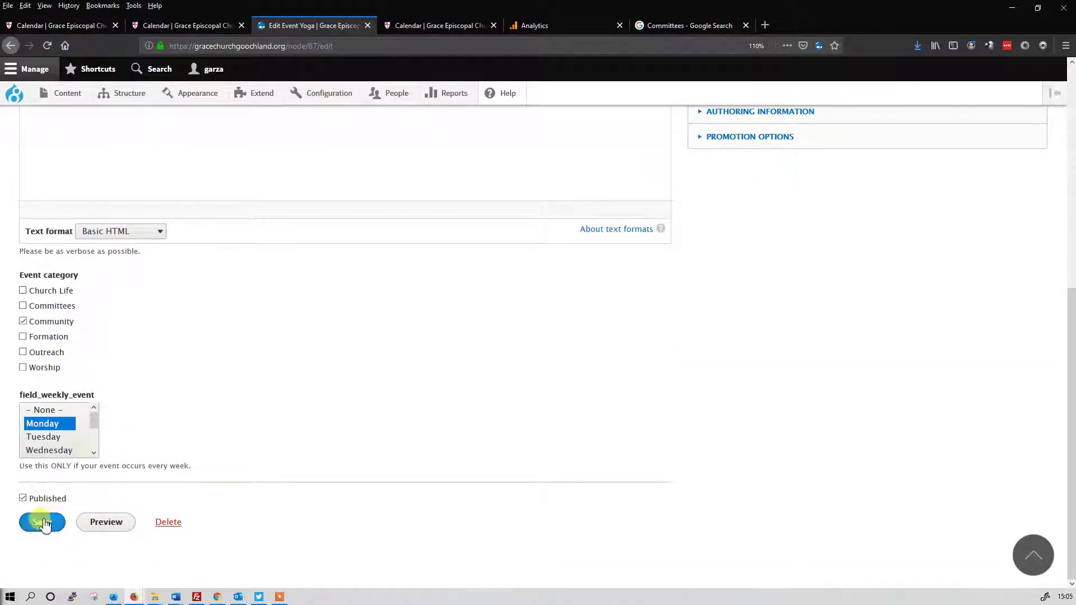
{"action": "left_click", "coordinate": [42, 521]}
{"action": "left_click", "coordinate": [419, 27]}
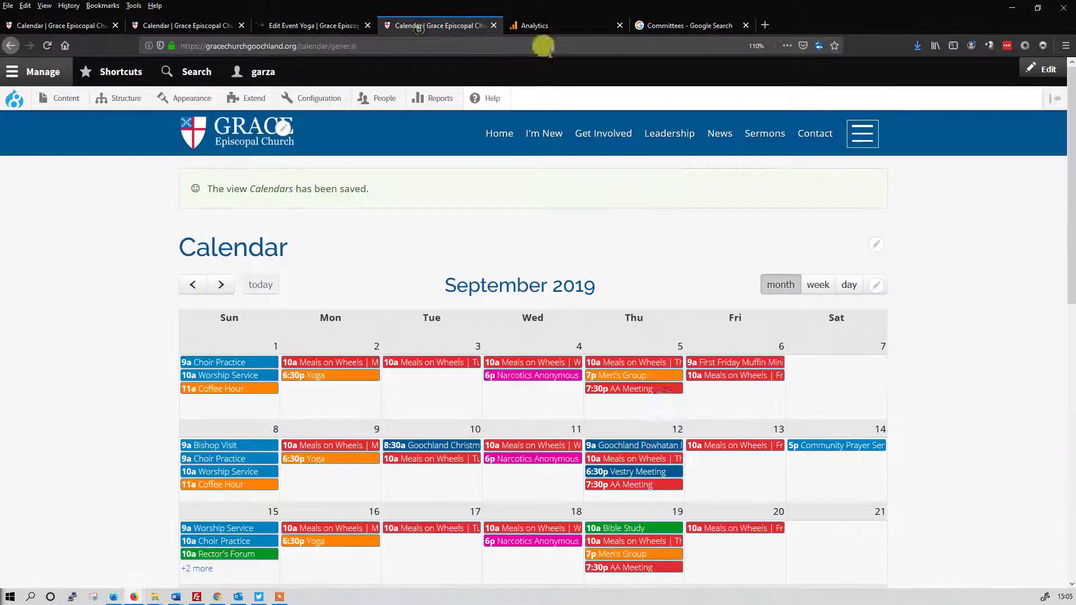
Switch the AA Meeting event's category from Outreach to Community and save it.
{"action": "scroll", "coordinate": [476, 364], "scroll_direction": "down", "scroll_amount": 3}
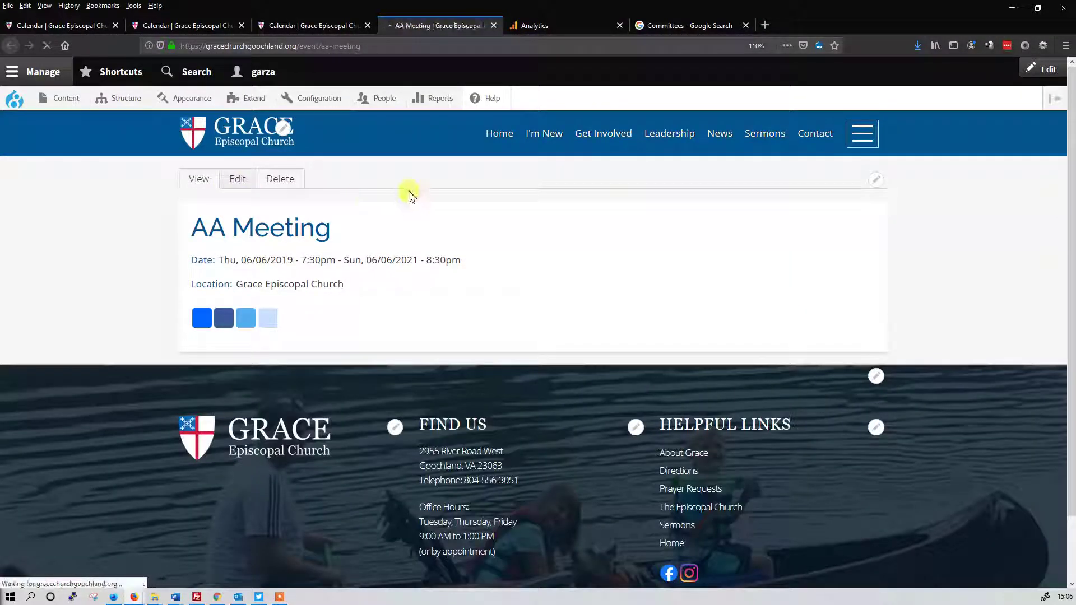
{"action": "left_click", "coordinate": [308, 26]}
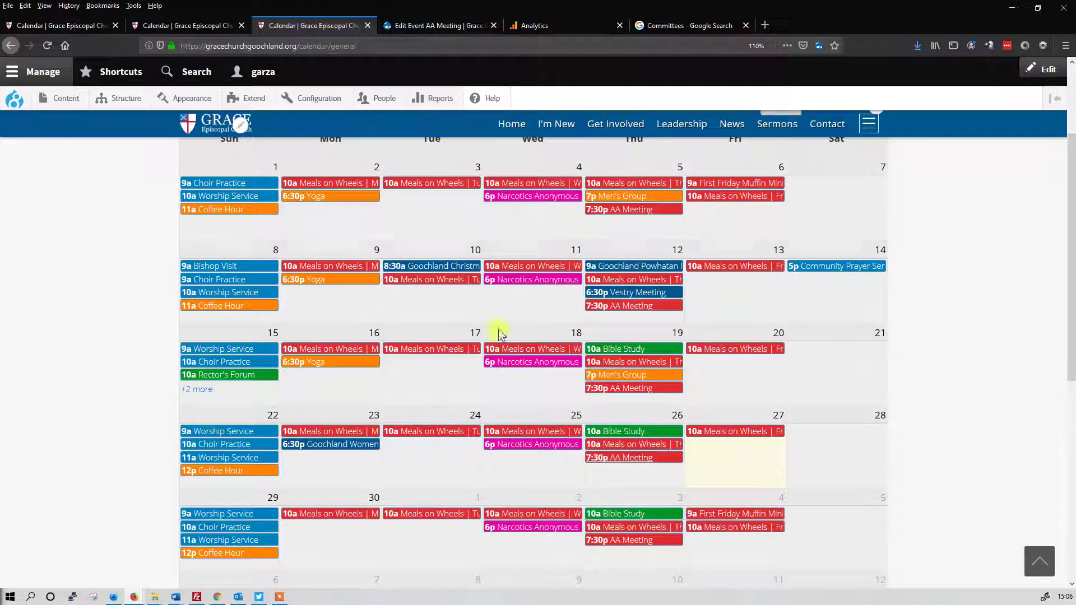
{"action": "left_click", "coordinate": [476, 25]}
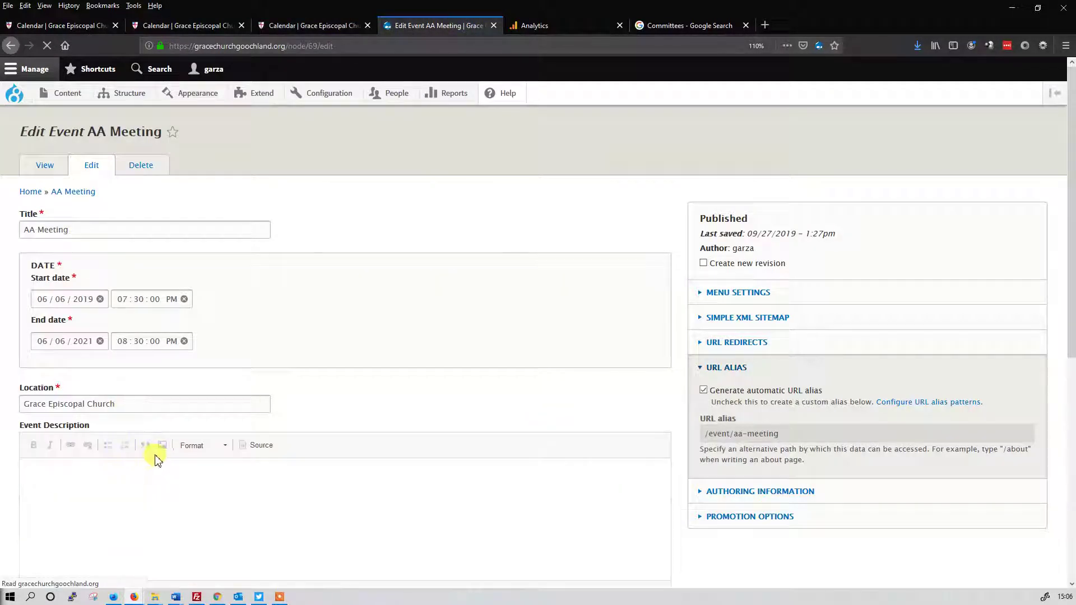
{"action": "scroll", "coordinate": [96, 505], "scroll_direction": "down", "scroll_amount": 6}
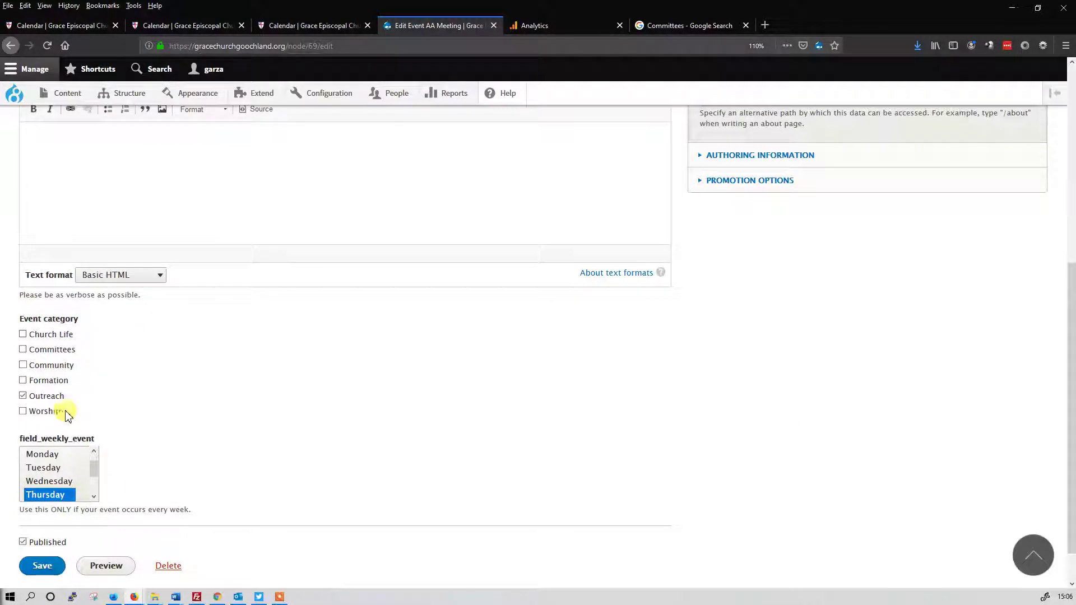
{"action": "left_click", "coordinate": [23, 396]}
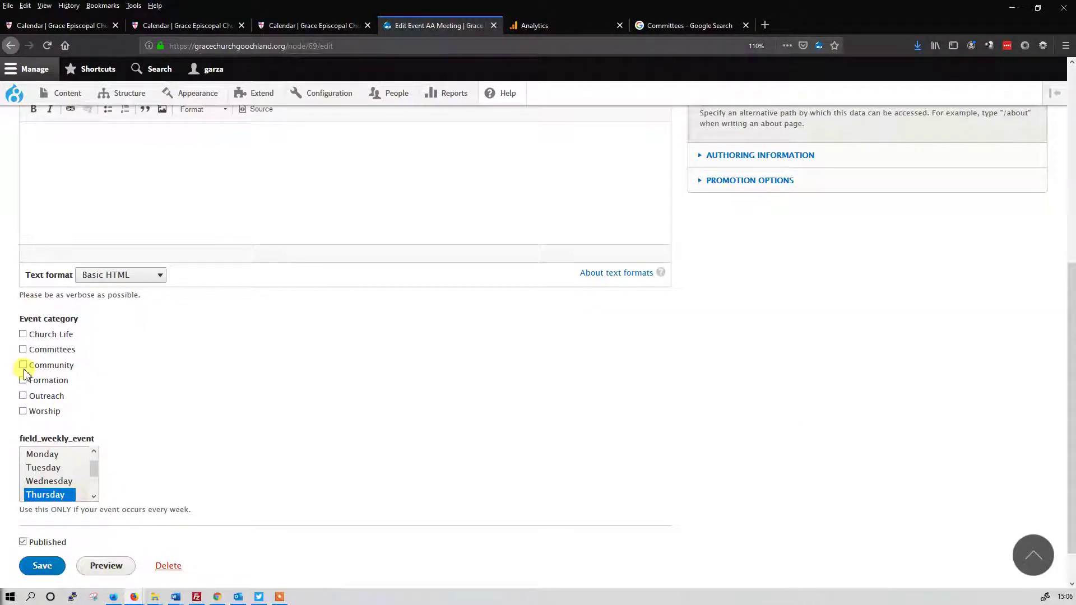
{"action": "left_click", "coordinate": [42, 565]}
{"action": "left_click", "coordinate": [311, 25]}
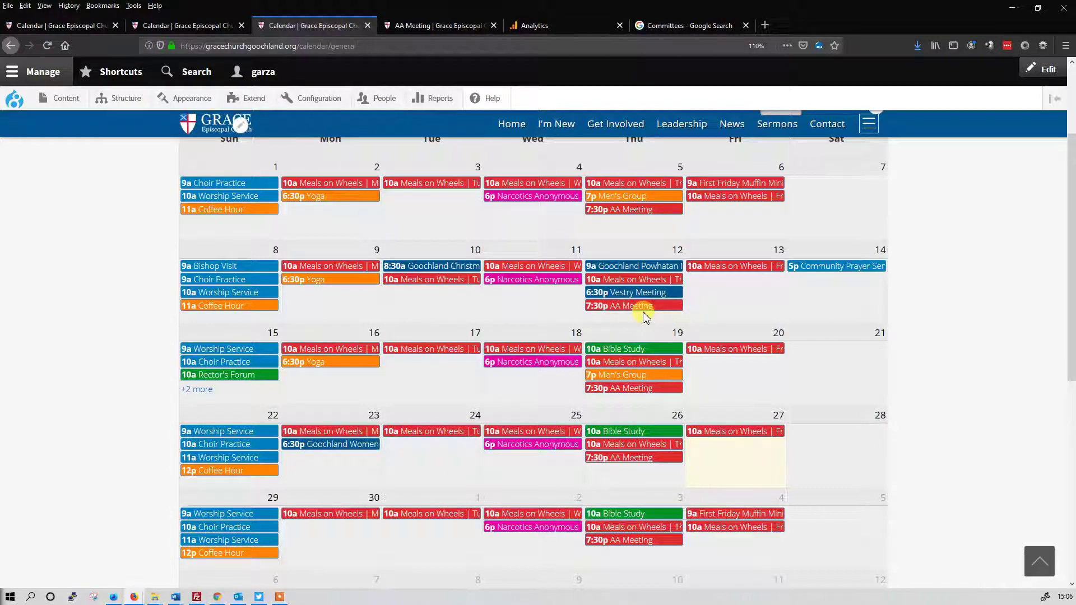
Reload the September 2019 calendar and check that AA Meeting and Yoga events show magenta.
{"action": "left_click", "coordinate": [47, 46]}
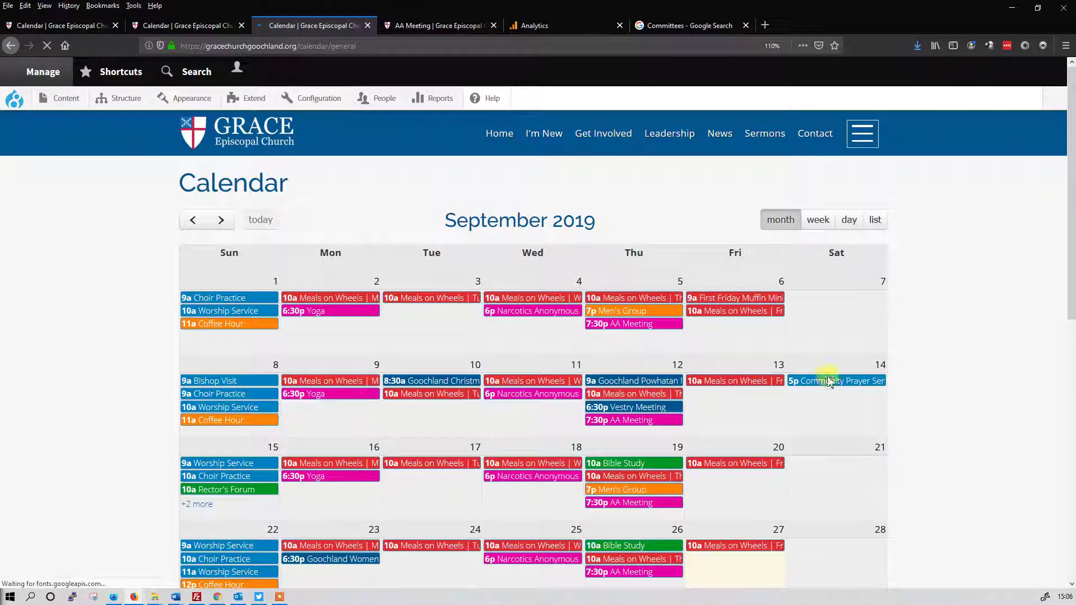
{"action": "scroll", "coordinate": [744, 437], "scroll_direction": "down", "scroll_amount": 5}
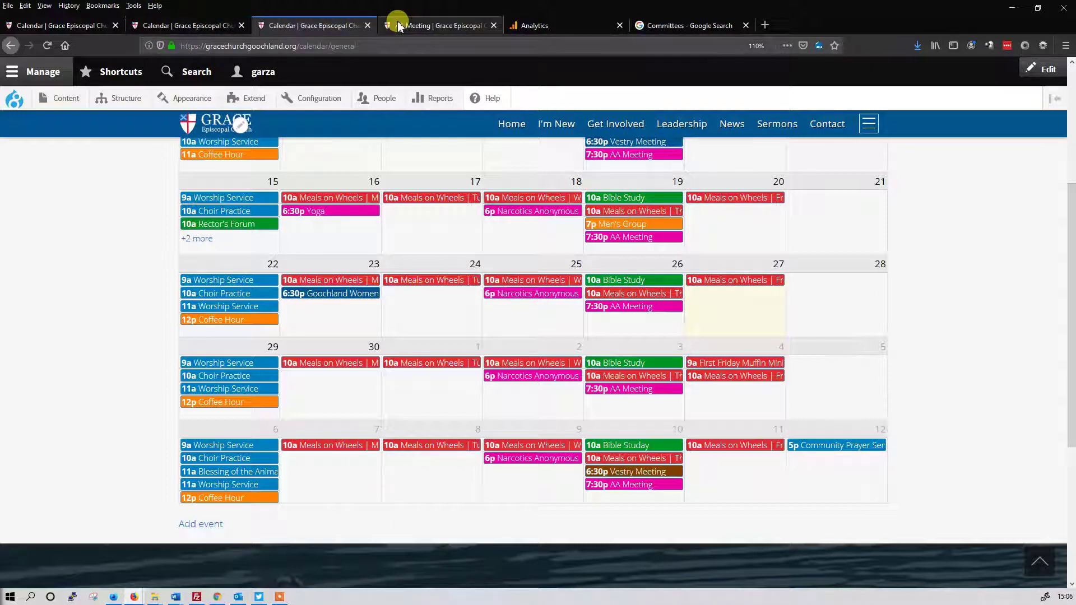
{"action": "mouse_move", "coordinate": [125, 103]}
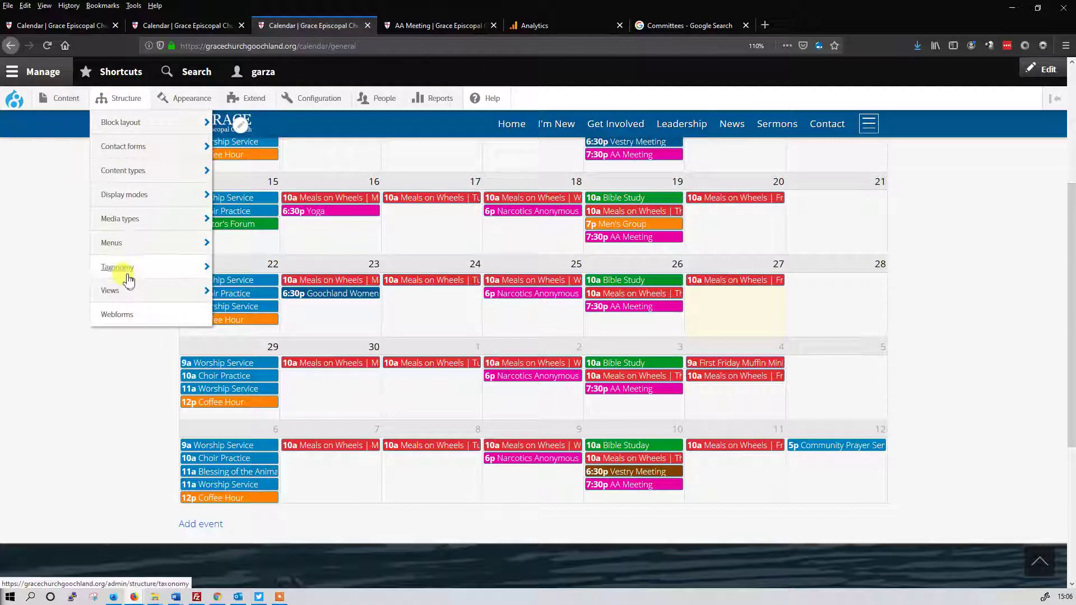
{"action": "mouse_move", "coordinate": [128, 273]}
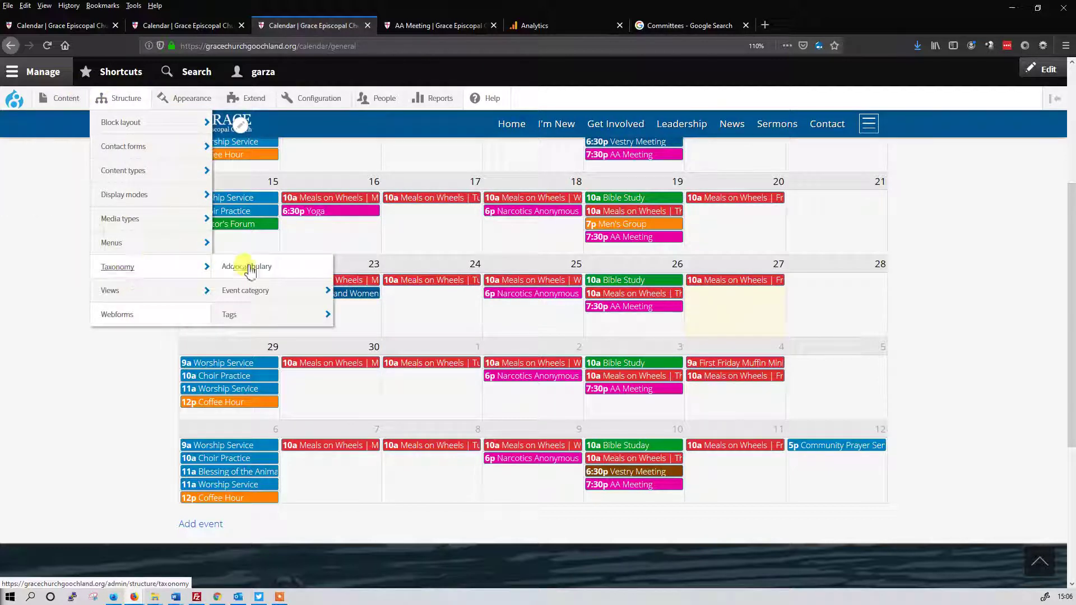
{"action": "left_click", "coordinate": [254, 297]}
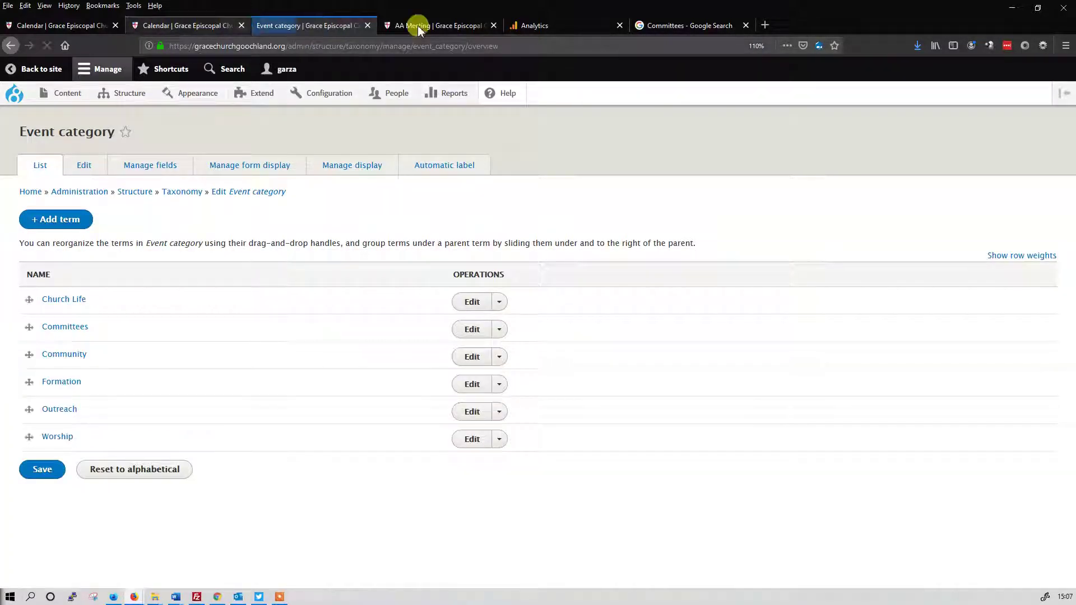
{"action": "left_click", "coordinate": [185, 24]}
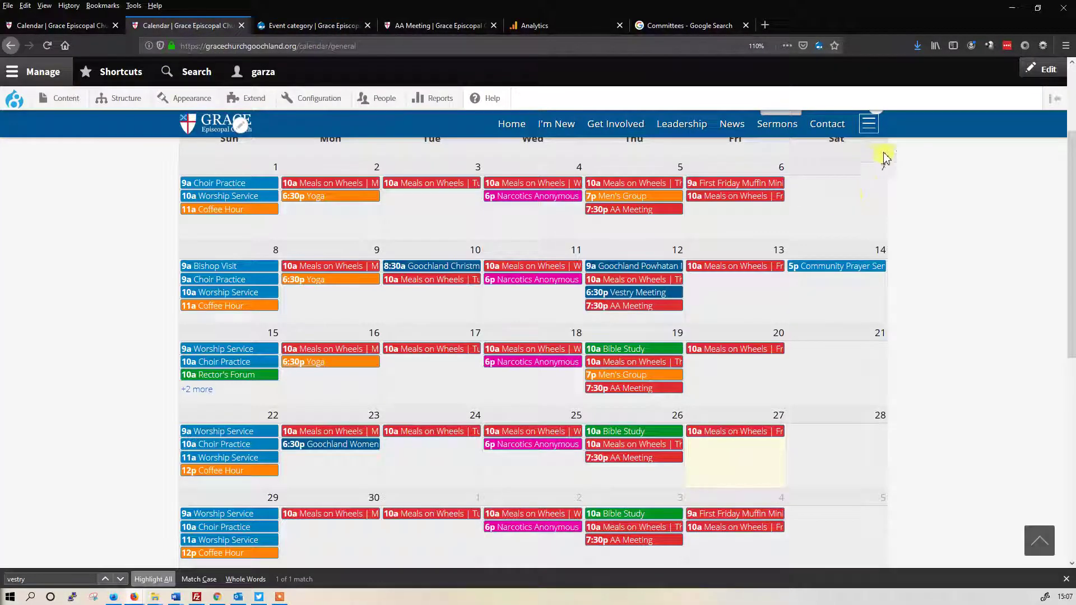
{"action": "scroll", "coordinate": [885, 158], "scroll_direction": "up", "scroll_amount": 5}
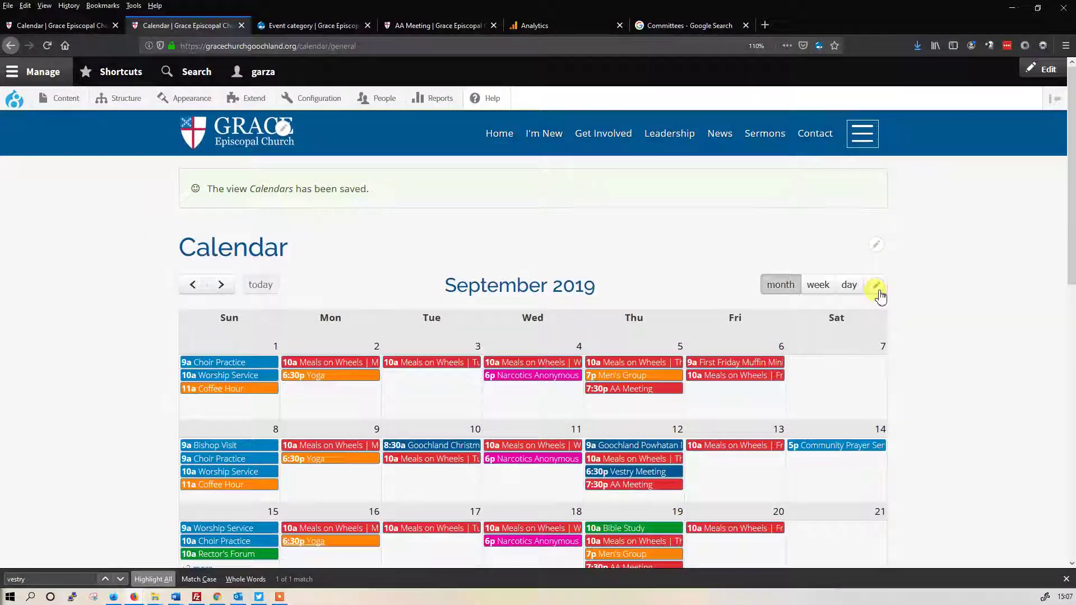
{"action": "left_click", "coordinate": [877, 286]}
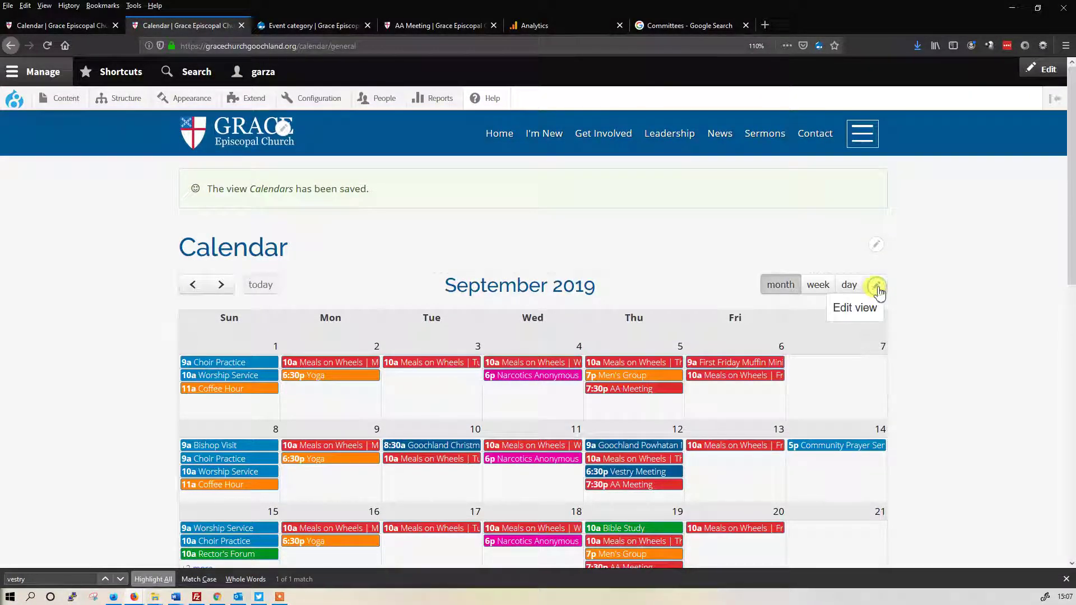
{"action": "left_click", "coordinate": [862, 310]}
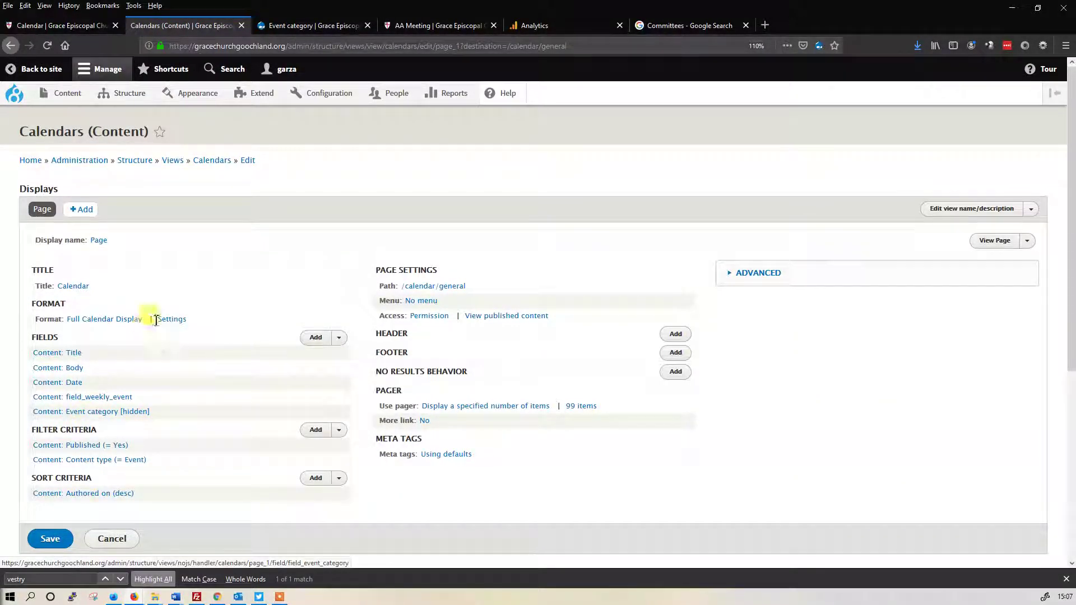
{"action": "left_click", "coordinate": [172, 320]}
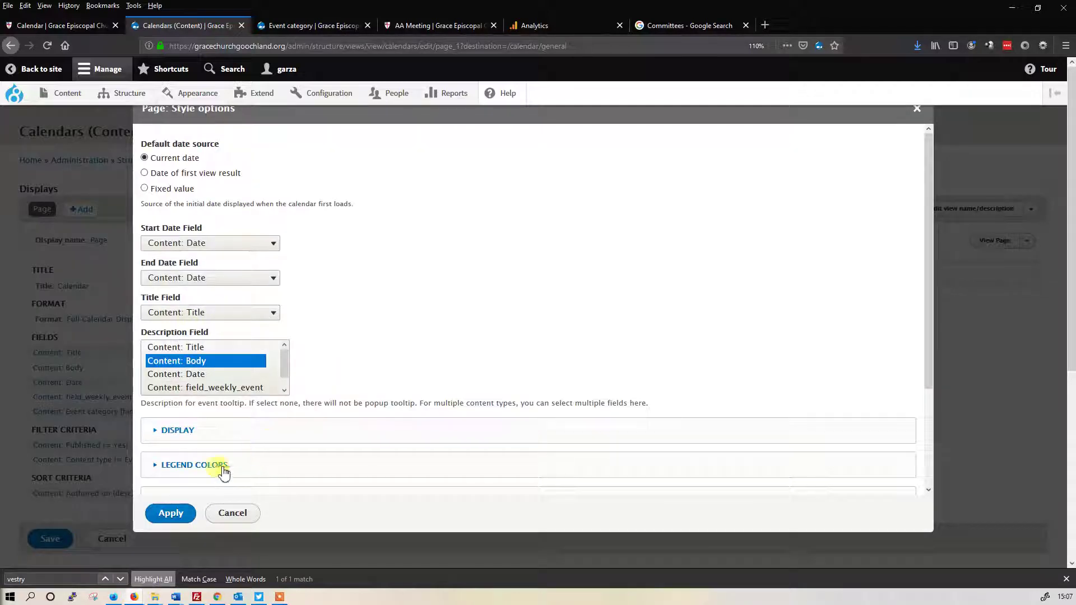
{"action": "left_click", "coordinate": [221, 468]}
{"action": "scroll", "coordinate": [448, 372], "scroll_direction": "down", "scroll_amount": 3}
{"action": "scroll", "coordinate": [440, 365], "scroll_direction": "down", "scroll_amount": 1}
{"action": "left_click", "coordinate": [426, 376]}
{"action": "scroll", "coordinate": [417, 365], "scroll_direction": "down", "scroll_amount": 1}
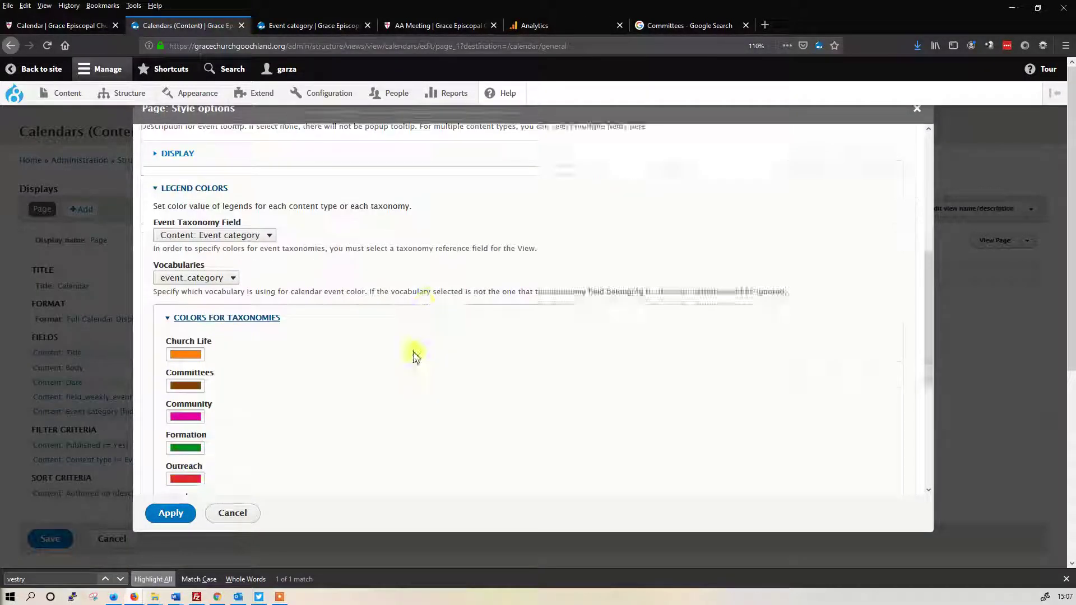
{"action": "scroll", "coordinate": [416, 357], "scroll_direction": "down", "scroll_amount": 4}
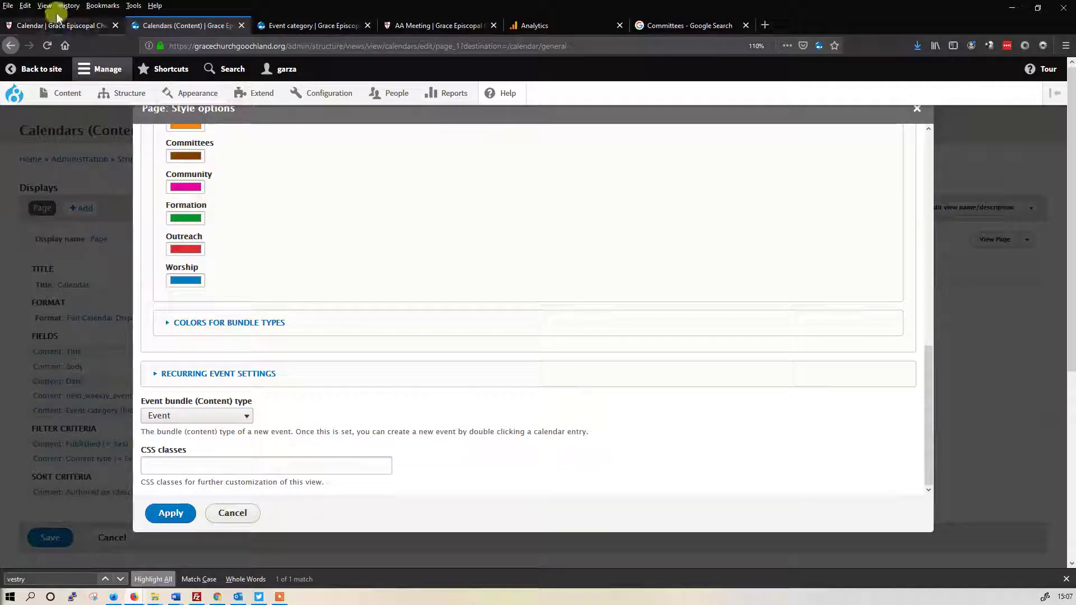
{"action": "left_click", "coordinate": [15, 70]}
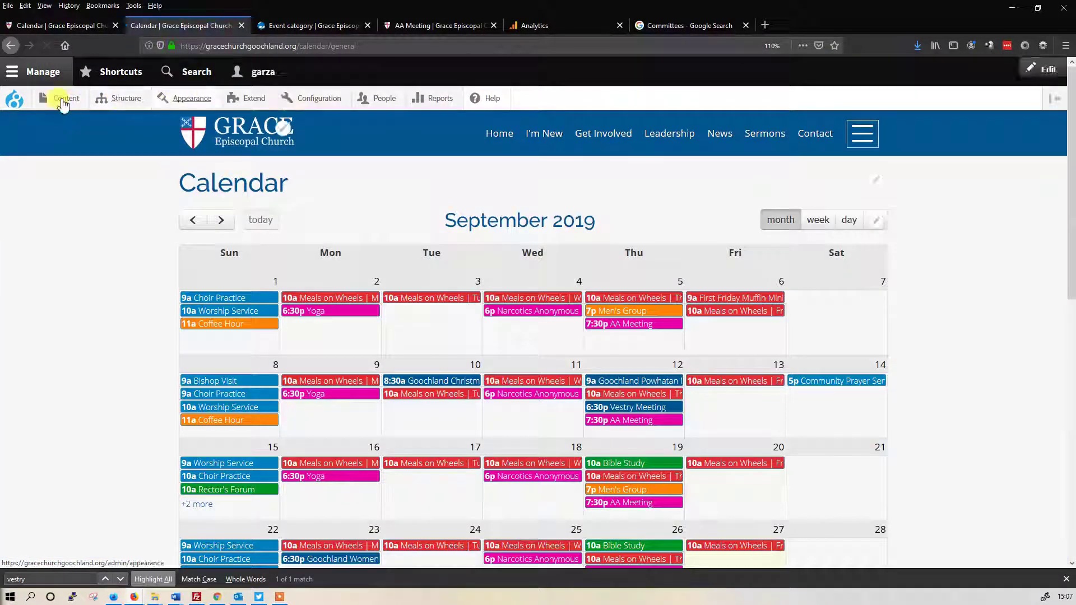
Go to Structure > Taxonomy > Event category in the admin toolbar.
{"action": "mouse_move", "coordinate": [127, 103]}
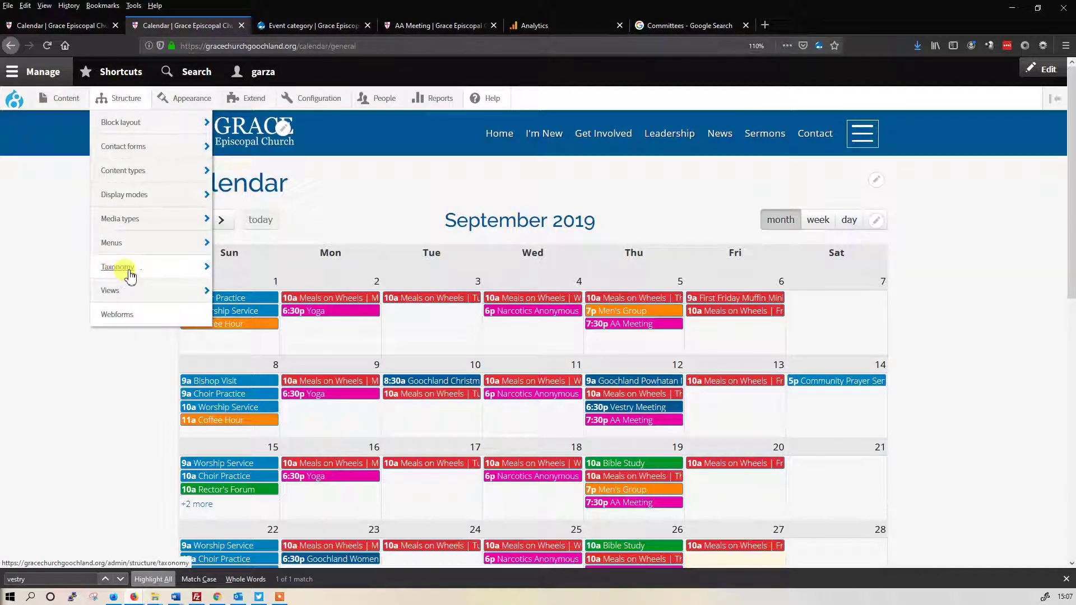
{"action": "mouse_move", "coordinate": [149, 271]}
{"action": "mouse_move", "coordinate": [245, 293]}
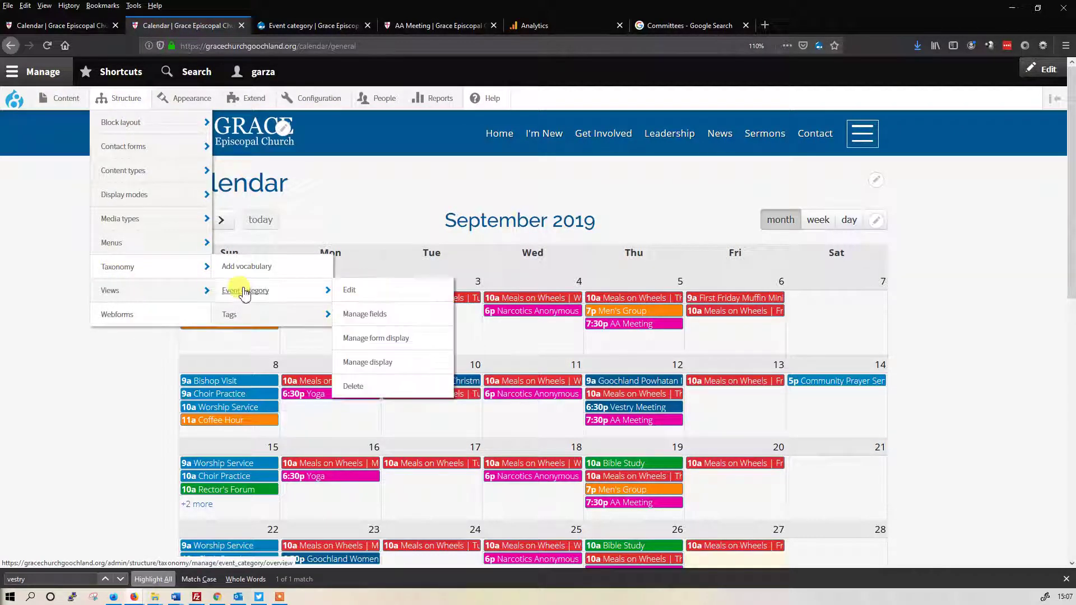
{"action": "left_click", "coordinate": [315, 294]}
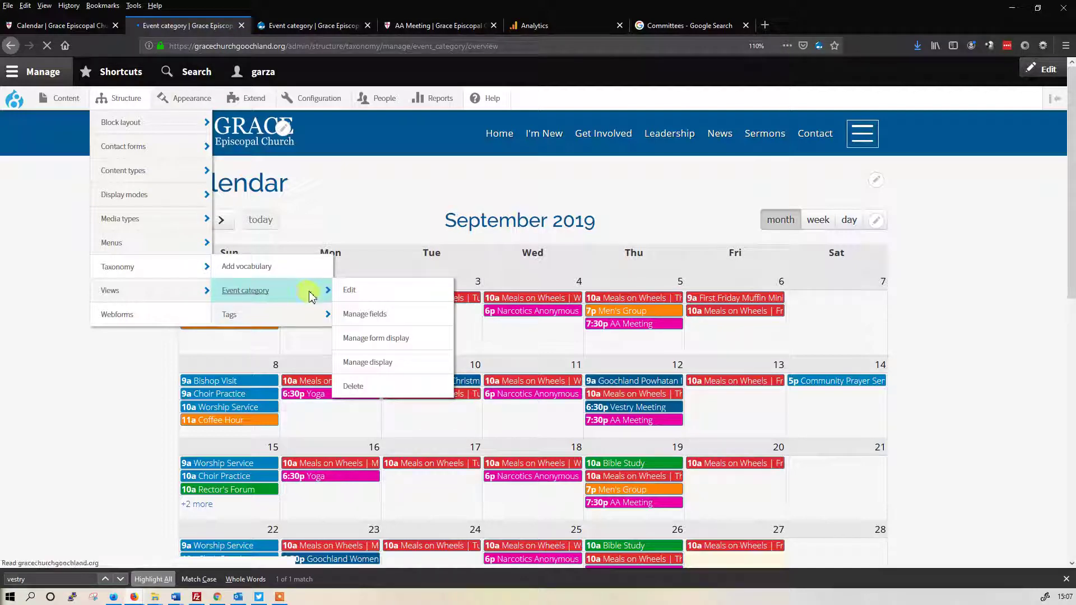